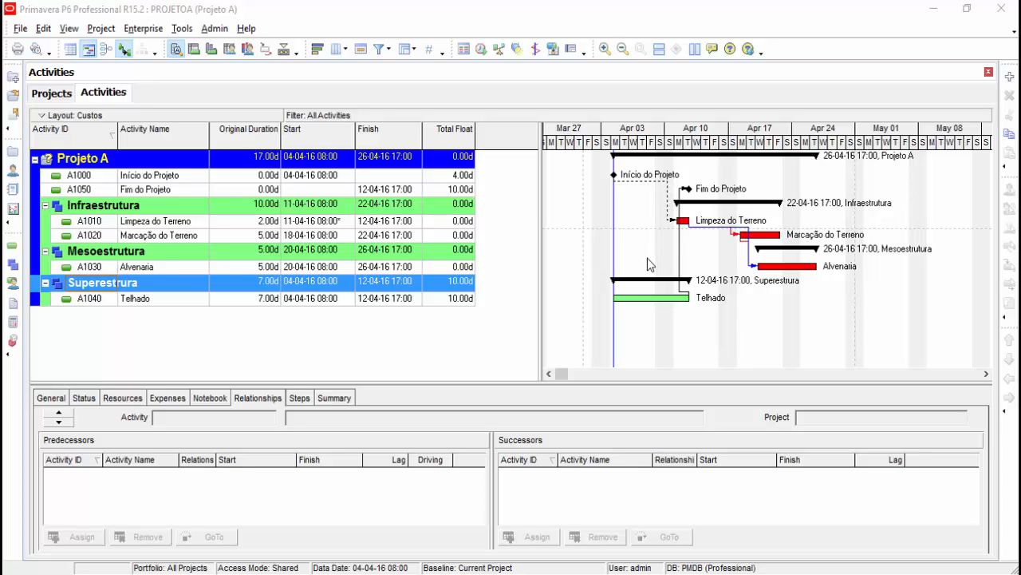
# Step: Schedule the project with the current data date, open the resulting scheduling log and enlarge its window
pyautogui.click(482, 50)
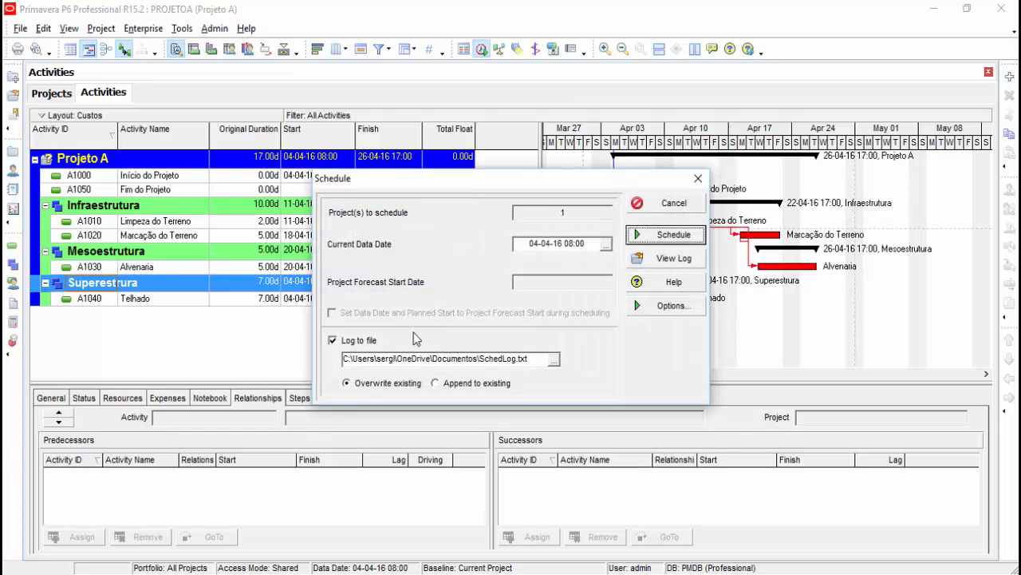
pyautogui.click(661, 234)
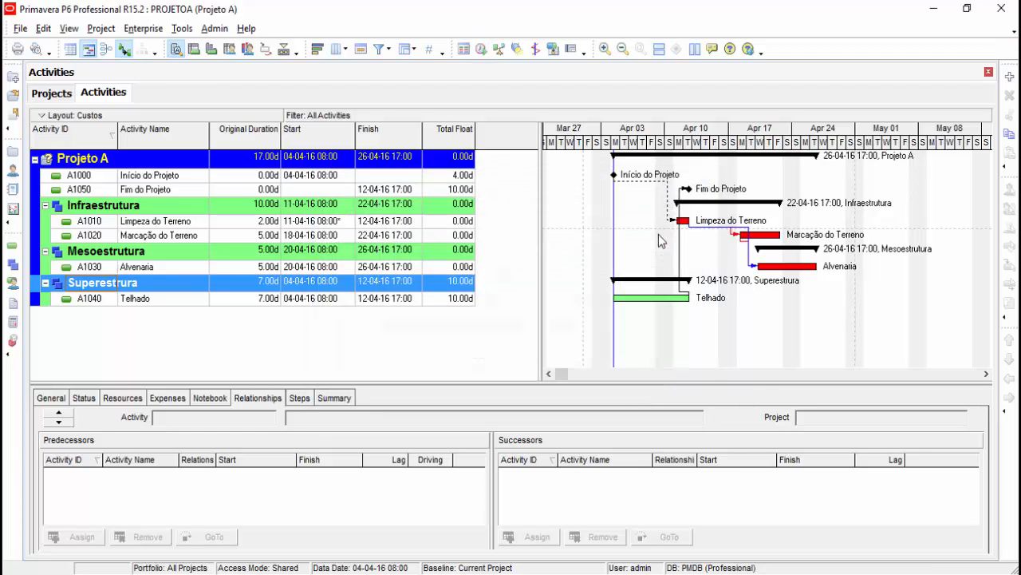
pyautogui.click(481, 50)
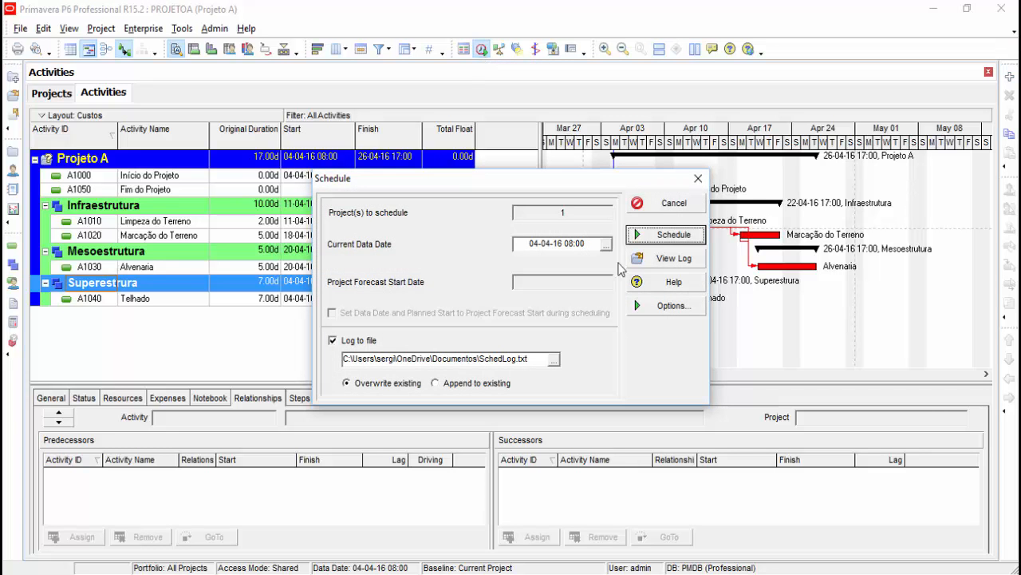
pyautogui.click(655, 260)
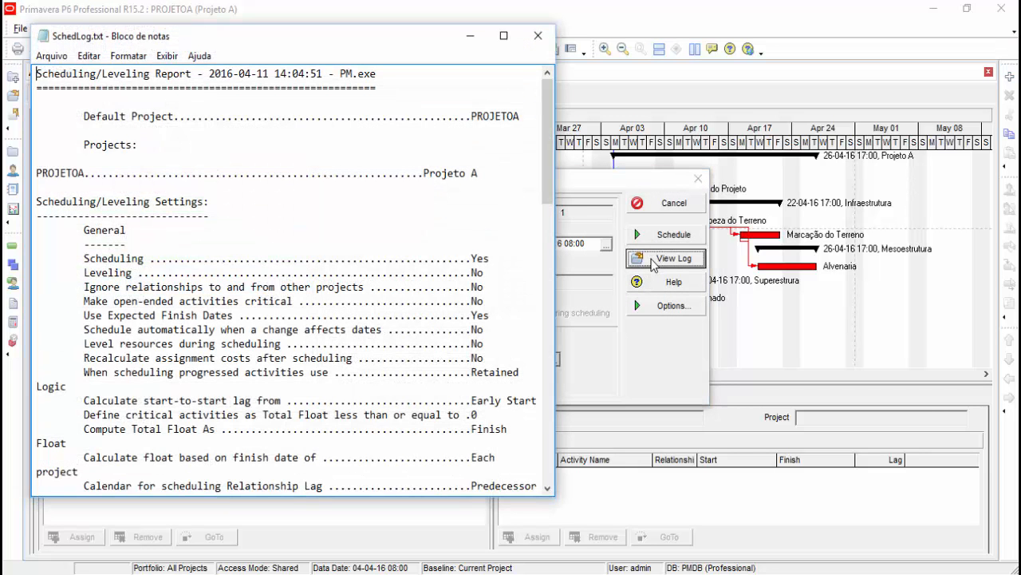
pyautogui.click(504, 36)
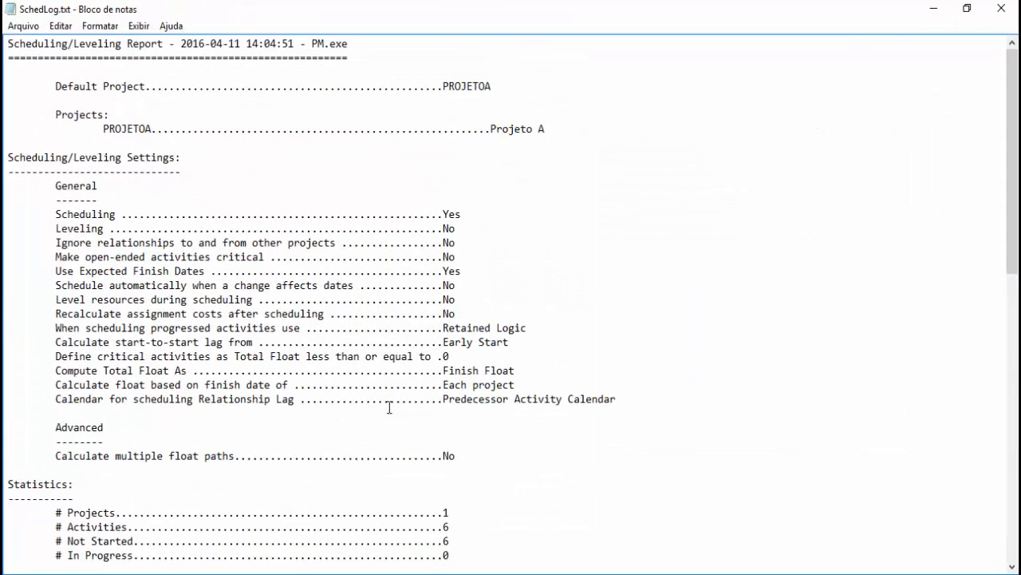
# Step: Examine the log's warnings for activities without predecessors or successors, and close the log and the Schedule dialog
pyautogui.scroll(-6, 388, 406)
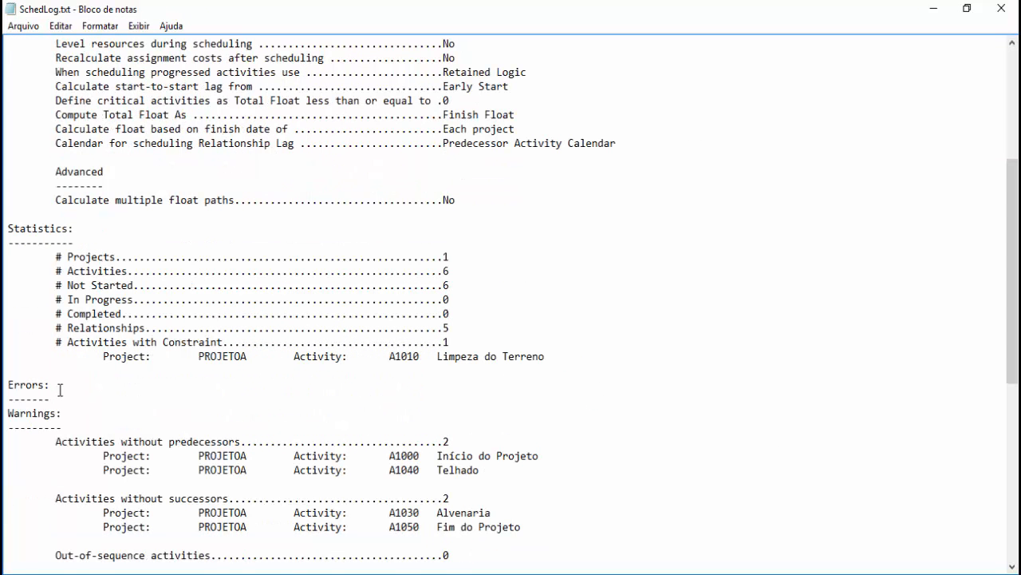
pyautogui.scroll(-1, 59, 390)
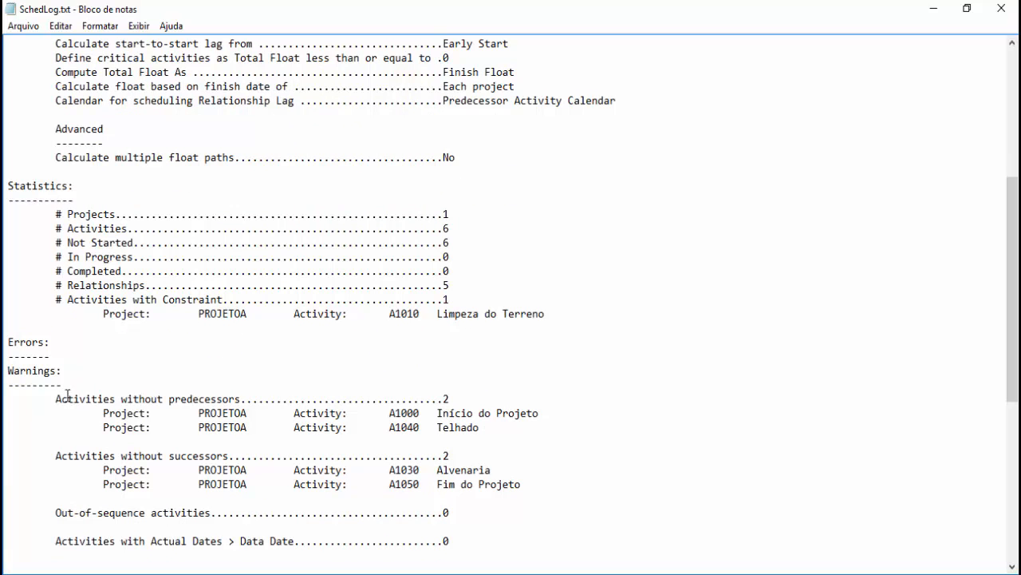
pyautogui.moveTo(59, 397); pyautogui.dragTo(250, 400)
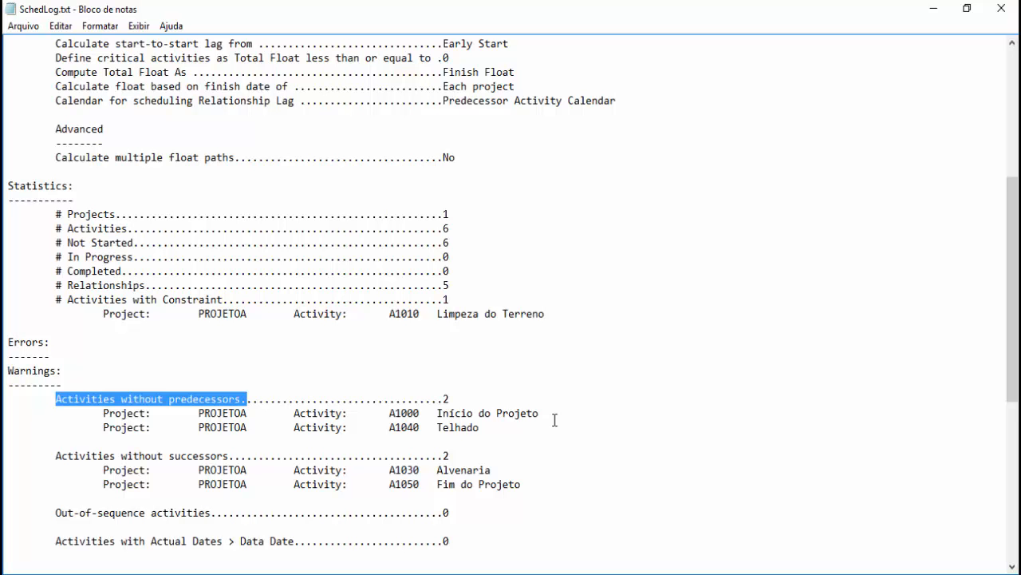
pyautogui.click(408, 431)
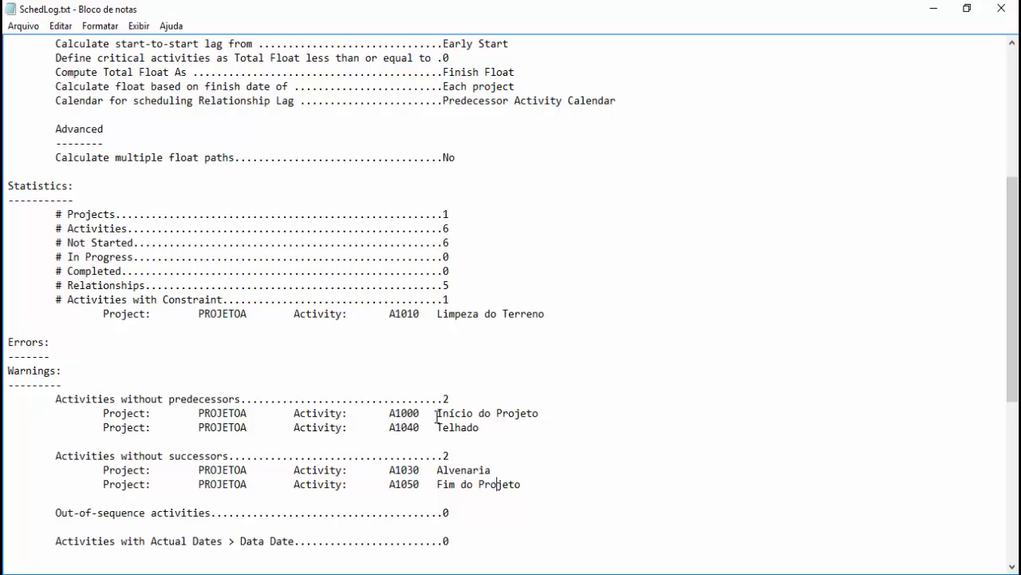
pyautogui.click(479, 483)
pyautogui.click(1001, 10)
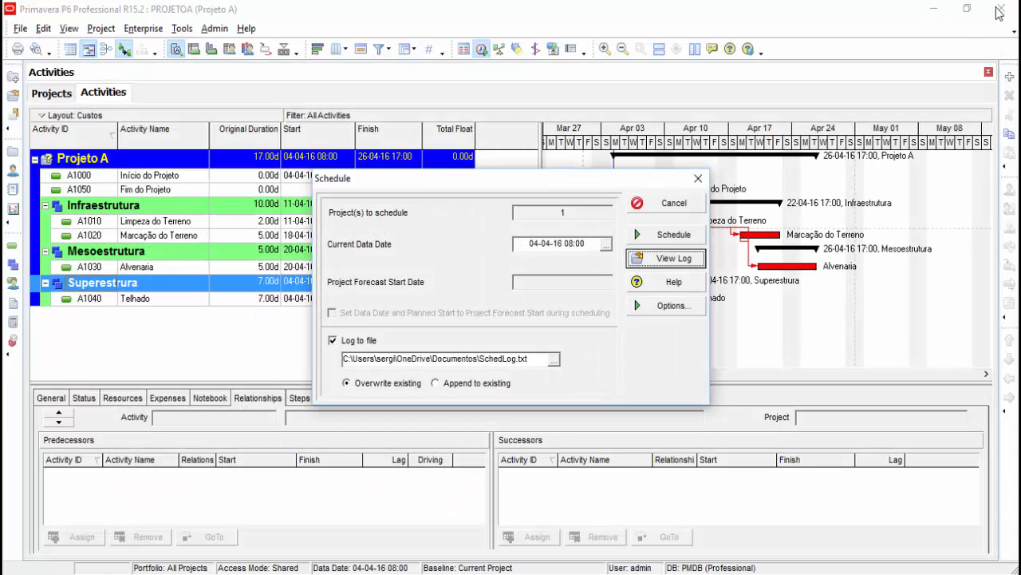
pyautogui.click(659, 208)
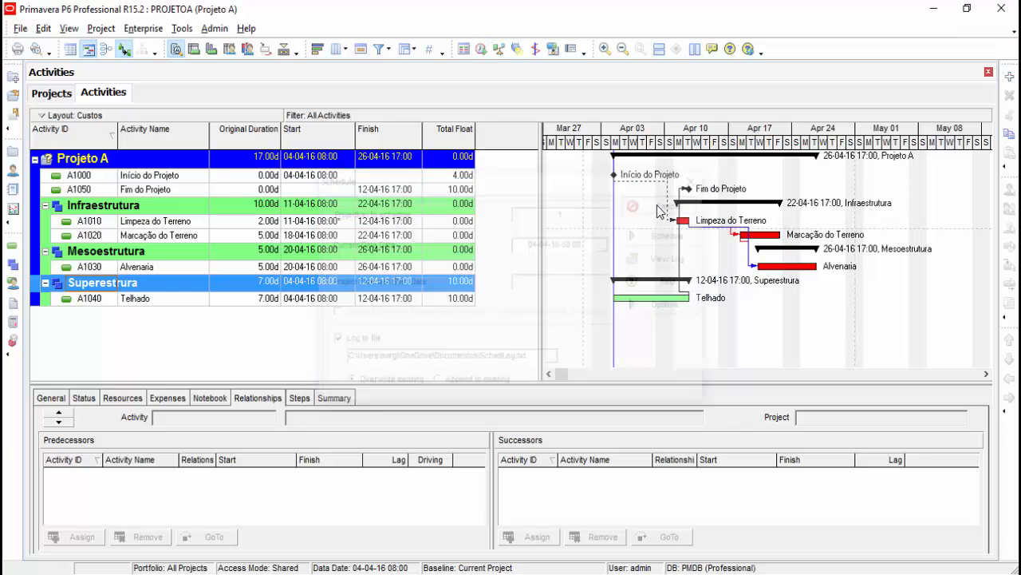
# Step: Assign activity A1040 Telhado as a successor of activity A1030 Alvenaria
pyautogui.click(152, 269)
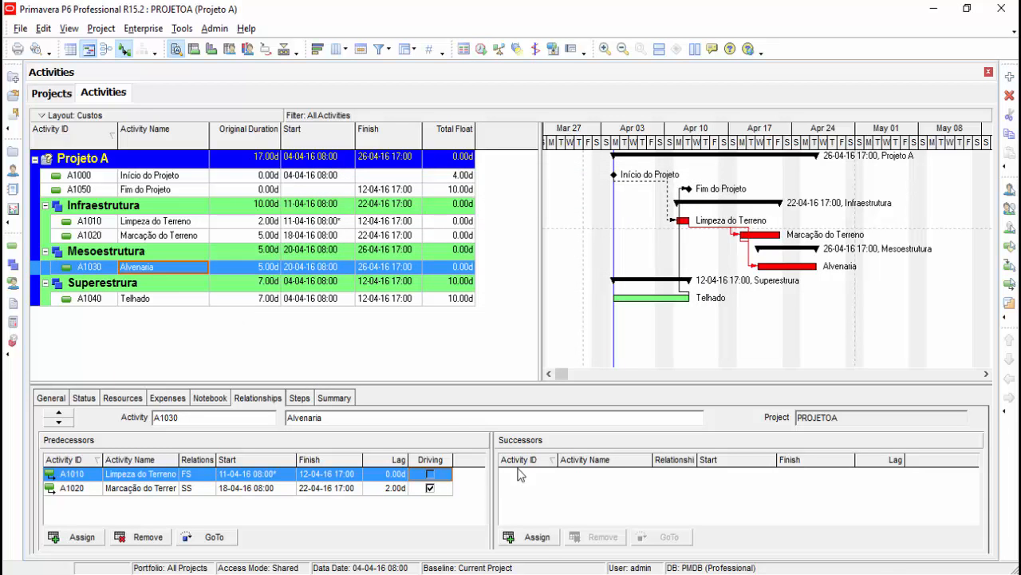
pyautogui.click(537, 537)
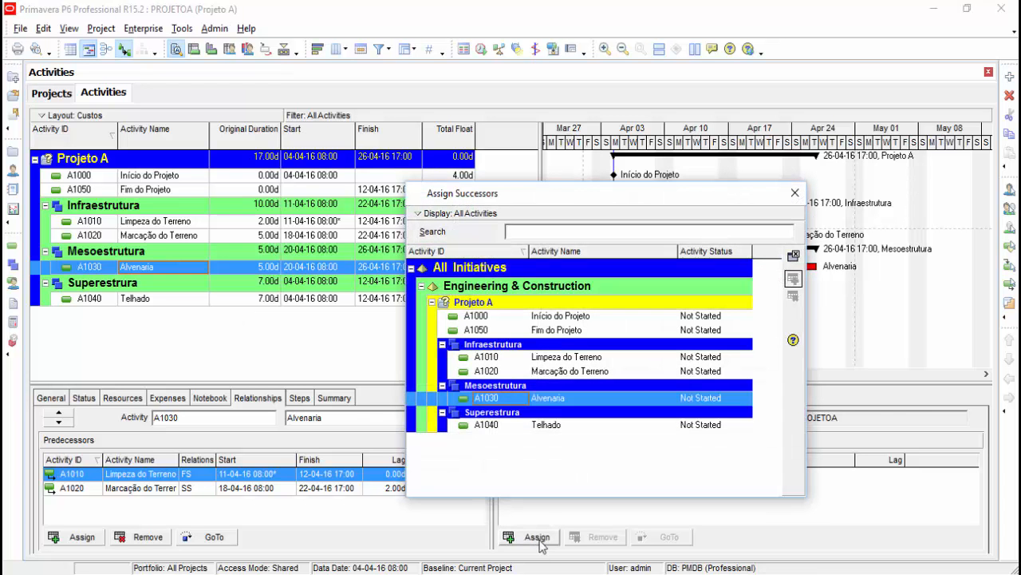
pyautogui.click(538, 427)
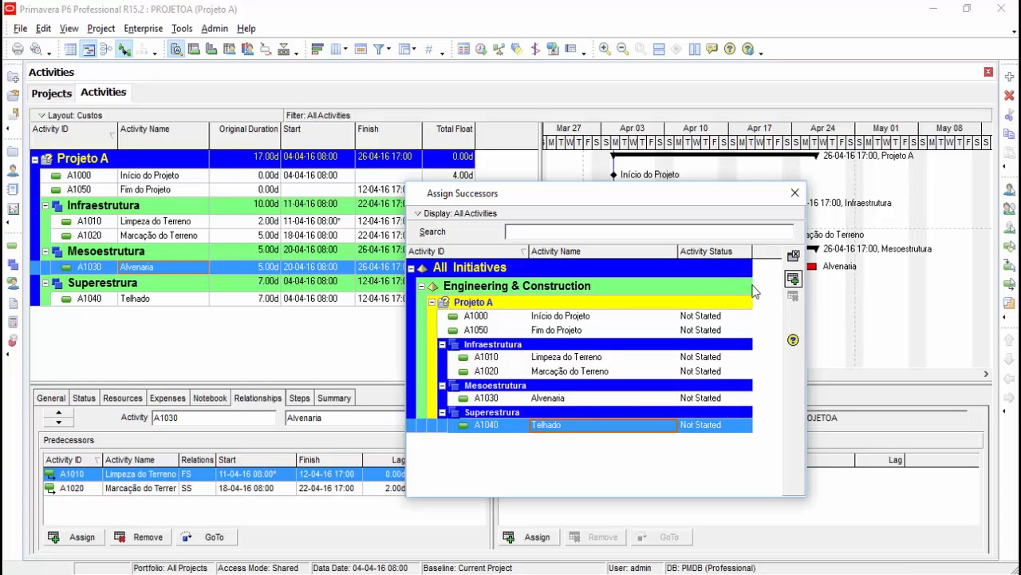
pyautogui.click(792, 279)
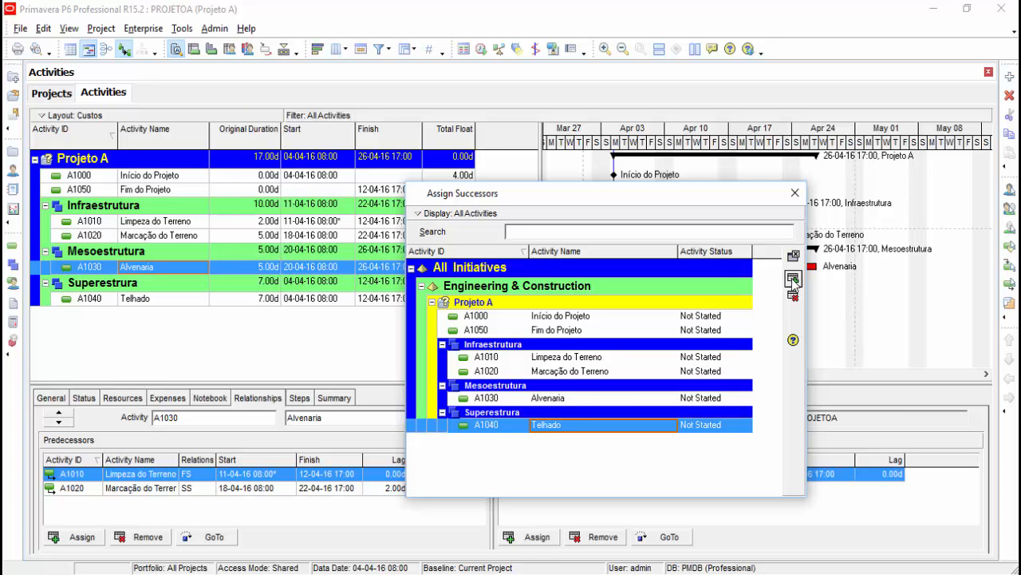
pyautogui.click(795, 193)
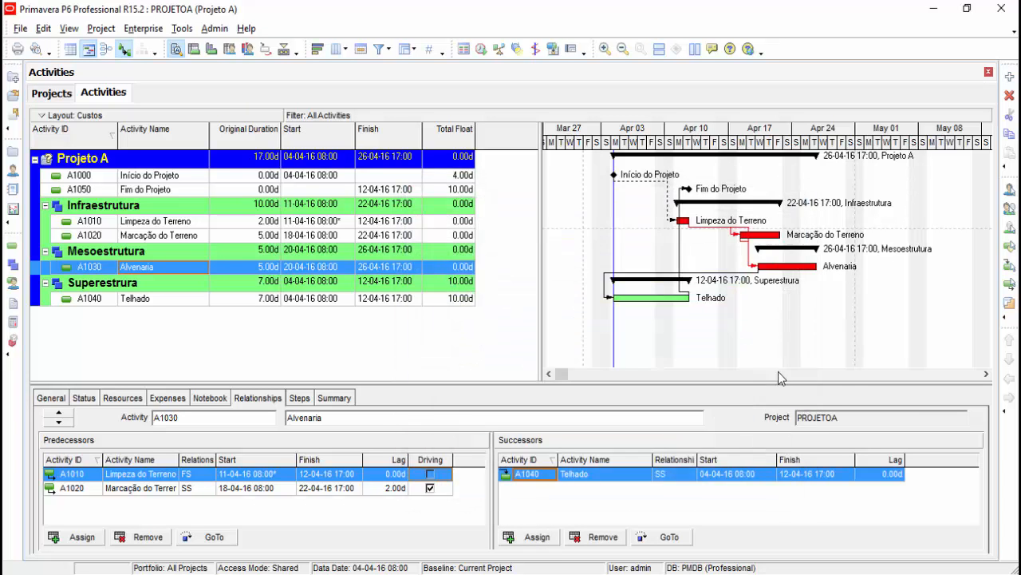
# Step: Set the relationship from Alvenaria to its successor Telhado to FS and reschedule the project
pyautogui.click(673, 477)
pyautogui.click(673, 477)
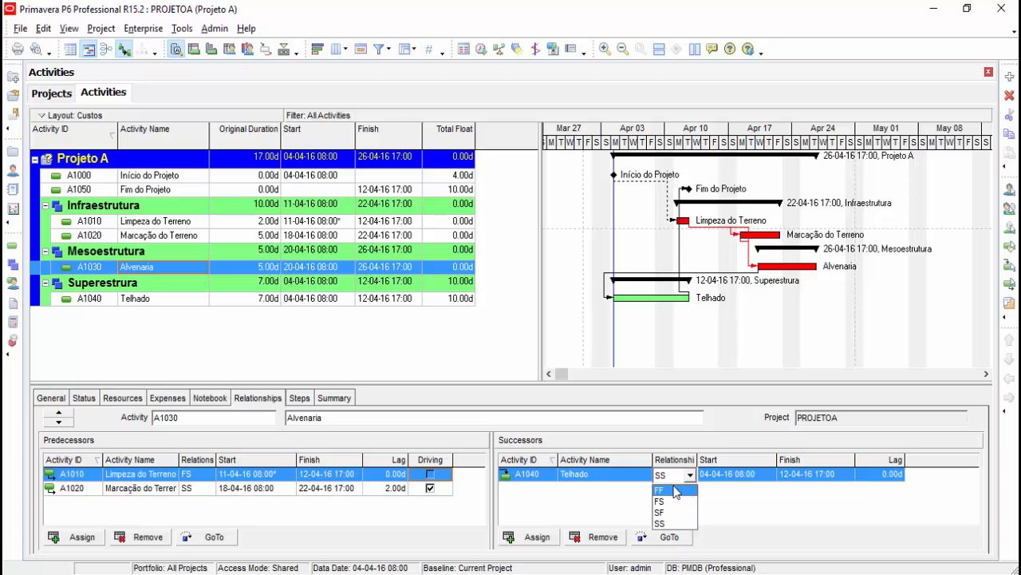
pyautogui.click(668, 501)
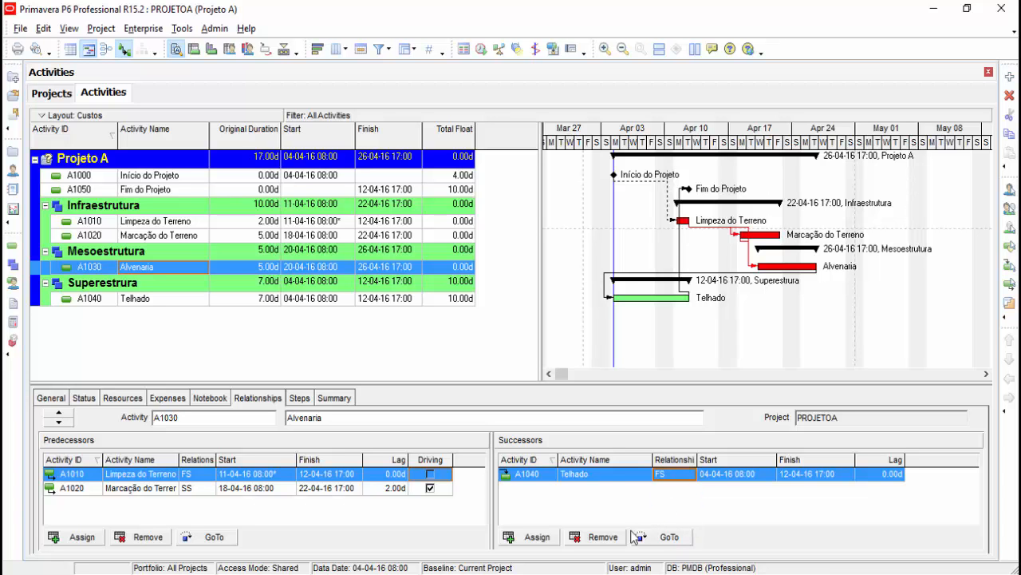
pyautogui.click(481, 52)
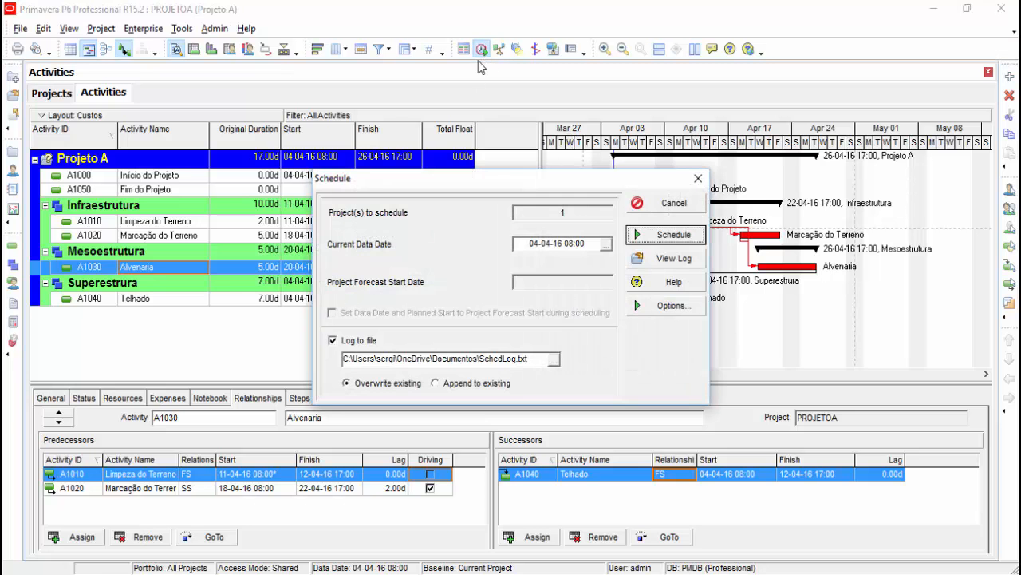
pyautogui.click(670, 236)
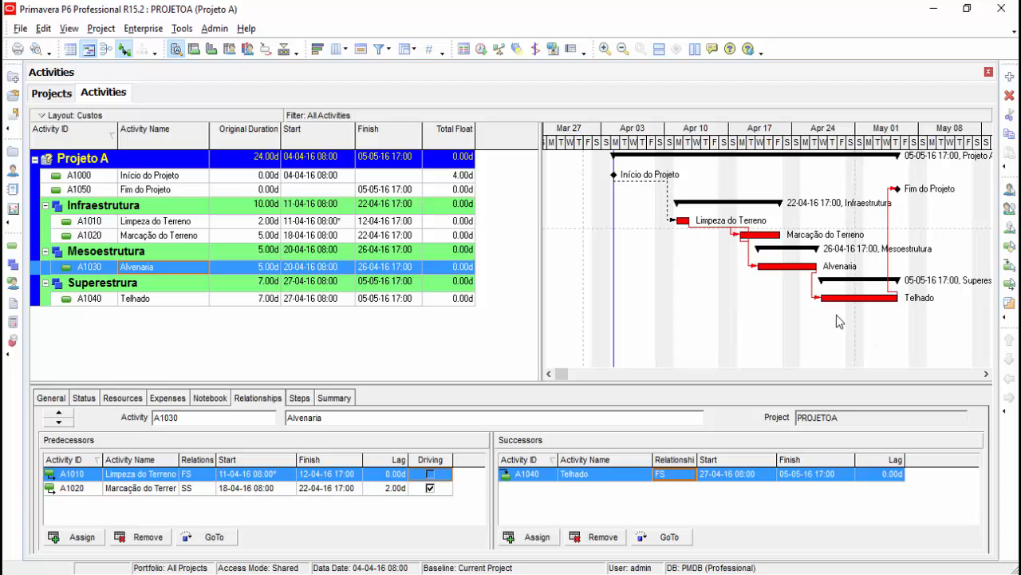
# Step: Open the updated scheduling log and check its warnings about activities without predecessors and without successors
pyautogui.click(482, 50)
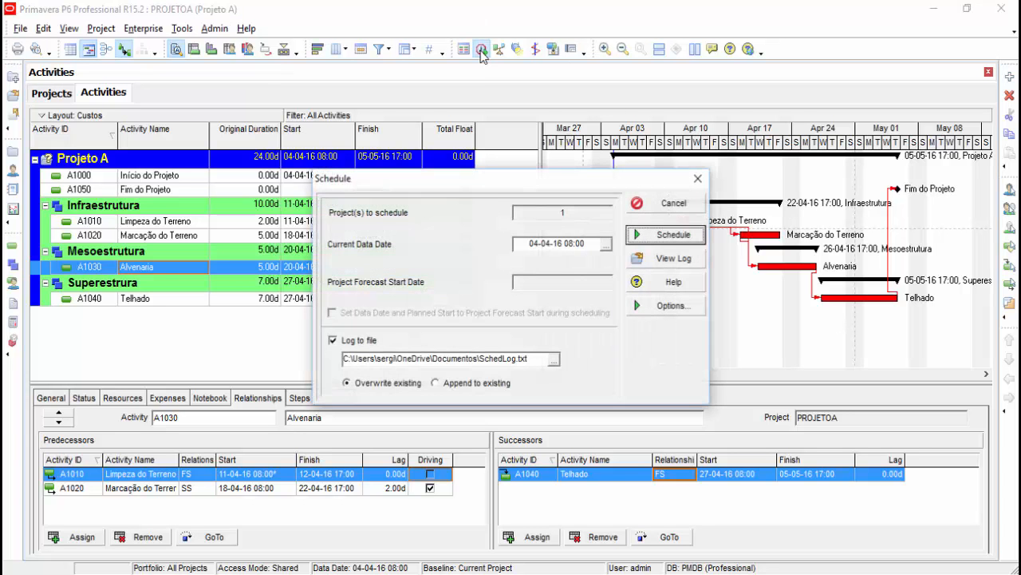
pyautogui.click(661, 259)
pyautogui.scroll(-10, 279, 330)
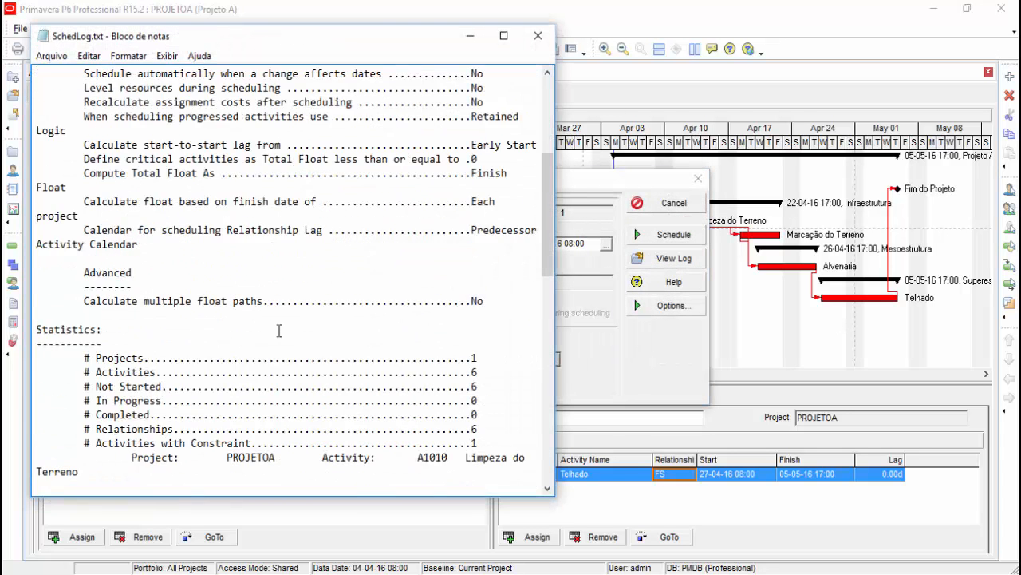
pyautogui.scroll(-5, 304, 276)
pyautogui.click(503, 35)
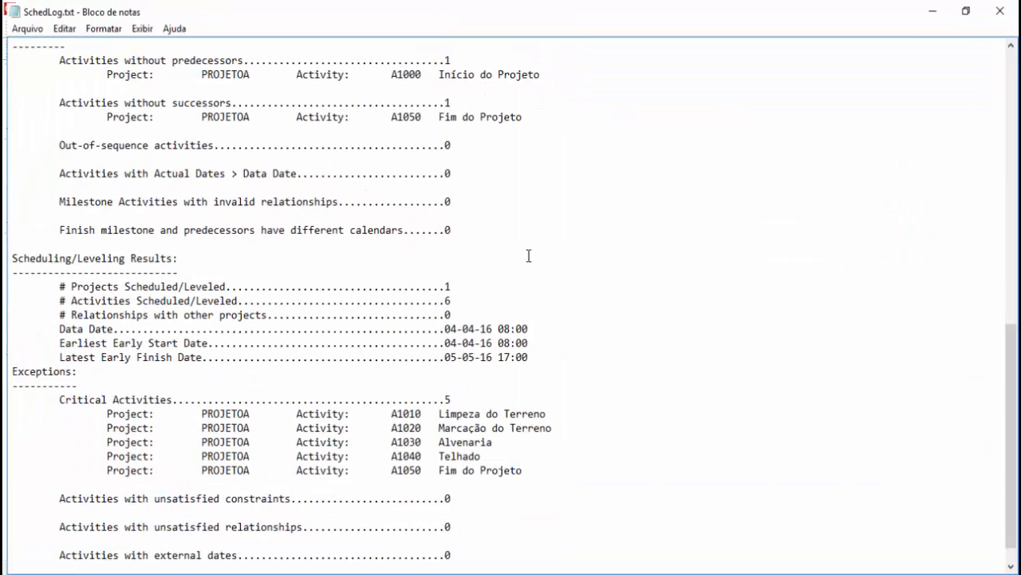
pyautogui.scroll(3, 291, 180)
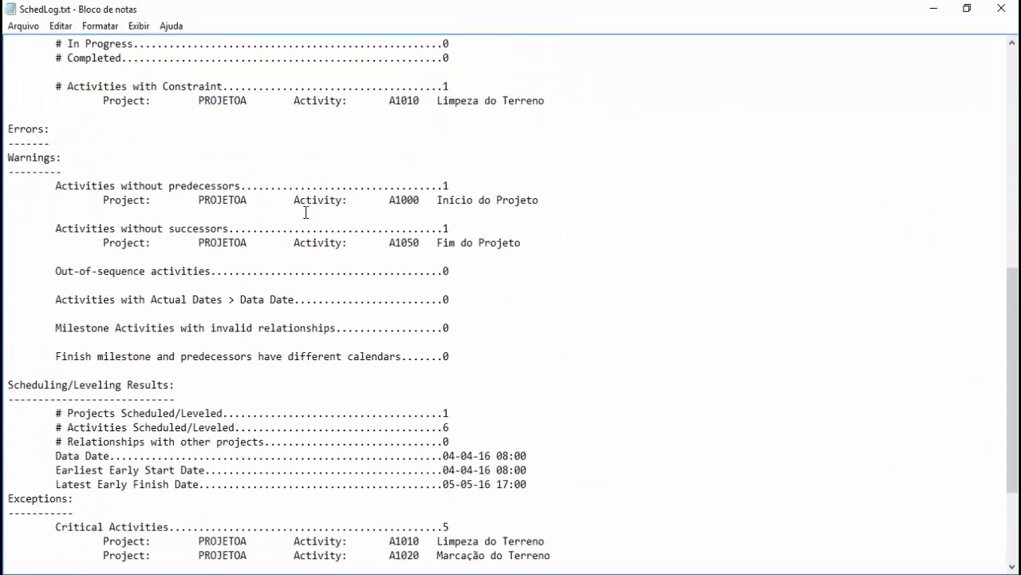
pyautogui.moveTo(551, 243); pyautogui.dragTo(52, 186)
pyautogui.click(541, 199)
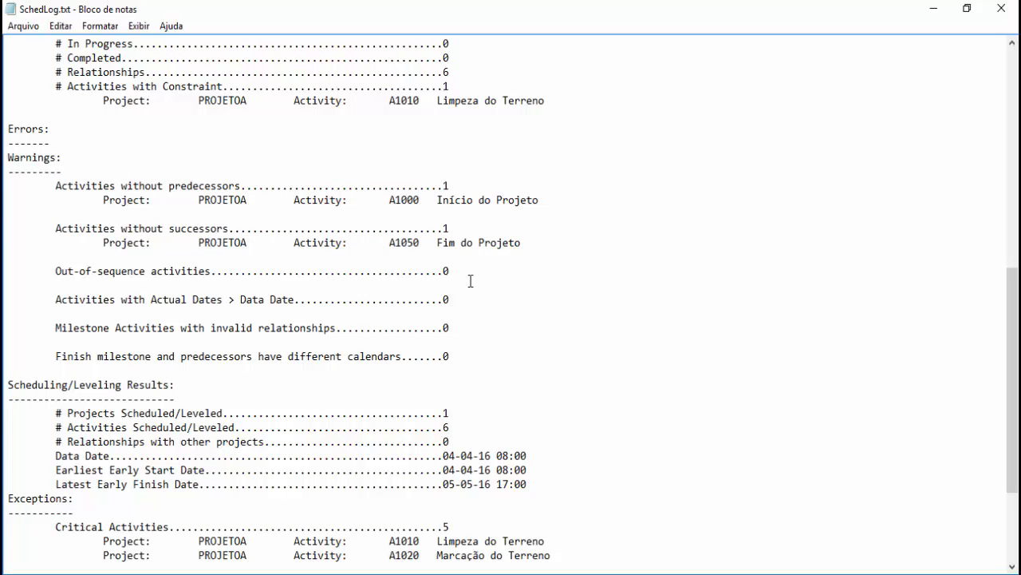
# Step: Check the log's statistics for activities with constraints, and close the log and the Schedule dialog
pyautogui.scroll(2, 471, 281)
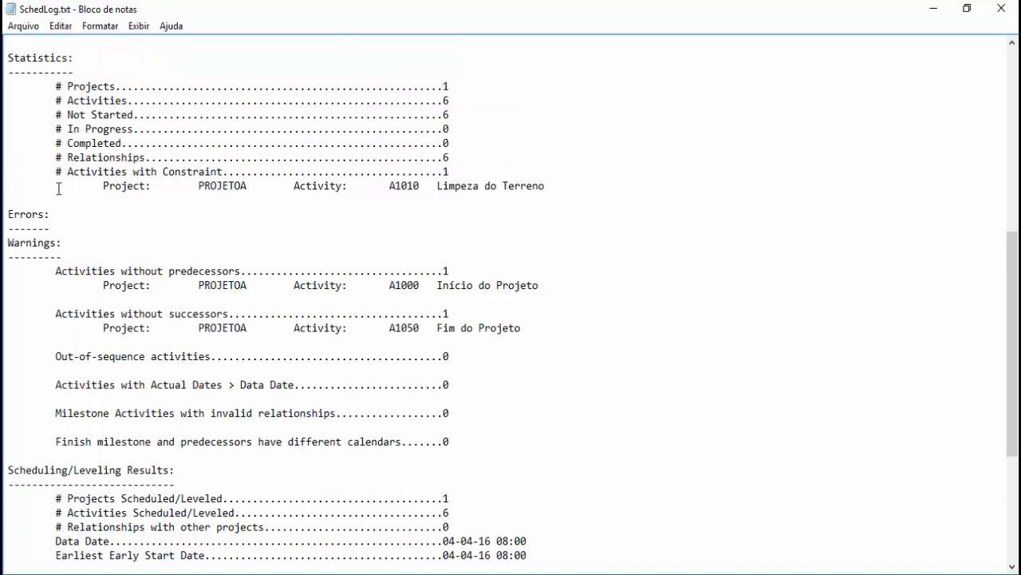
pyautogui.moveTo(46, 173); pyautogui.dragTo(554, 192)
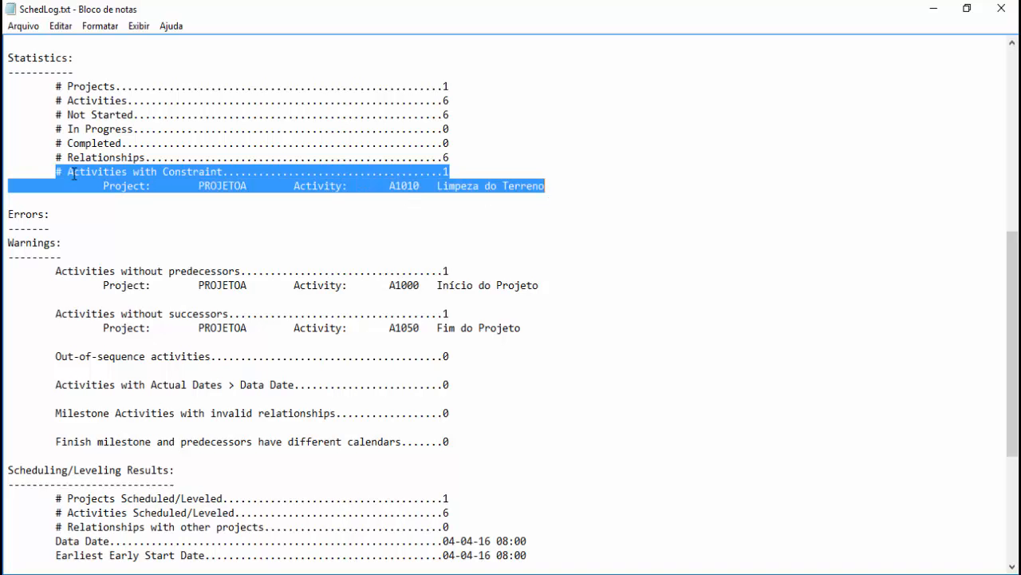
pyautogui.click(1003, 10)
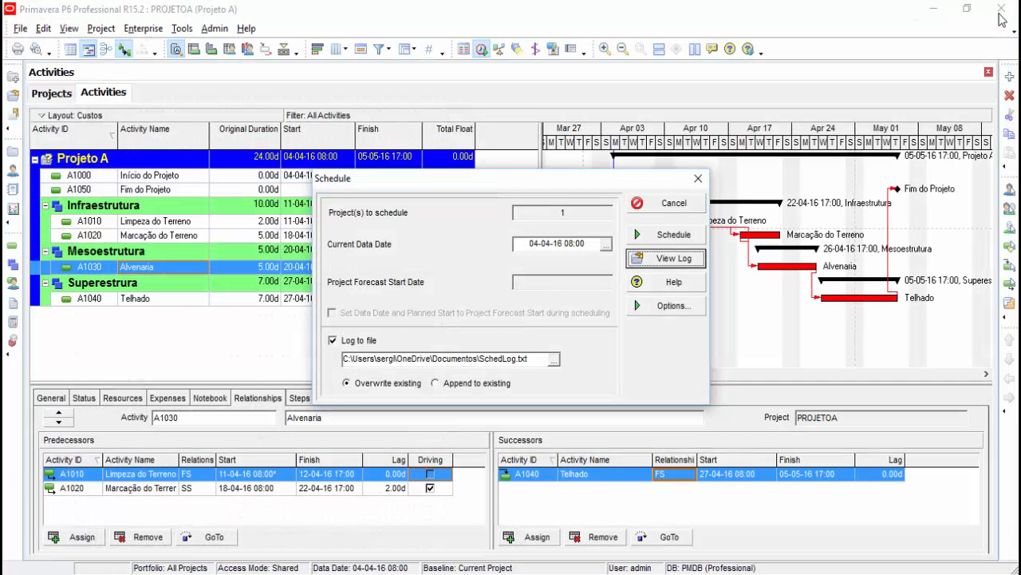
pyautogui.click(684, 210)
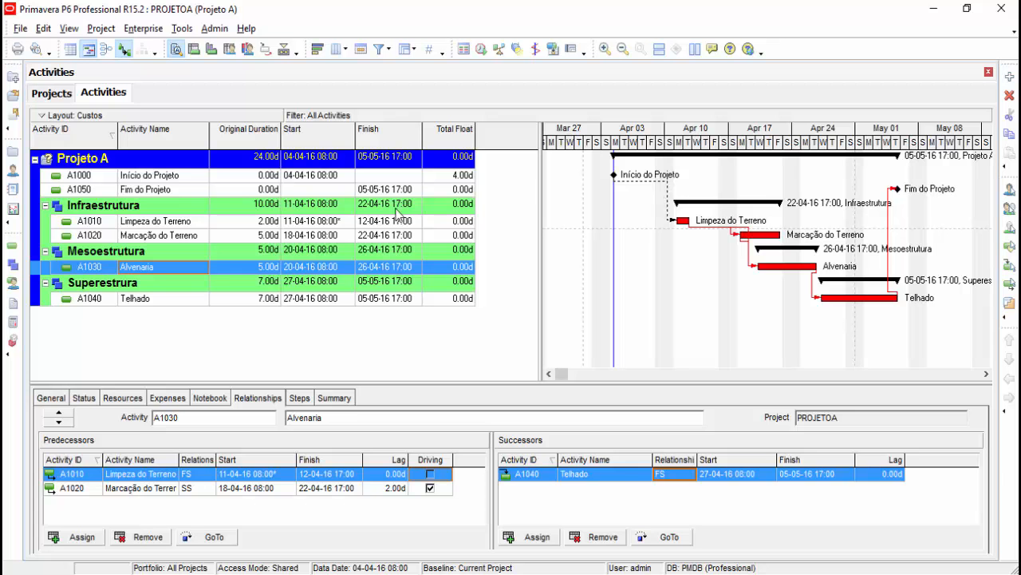
# Step: Show the status details of activity A1010 Limpeza do Terreno and enlarge the details area to reveal its constraints
pyautogui.click(256, 224)
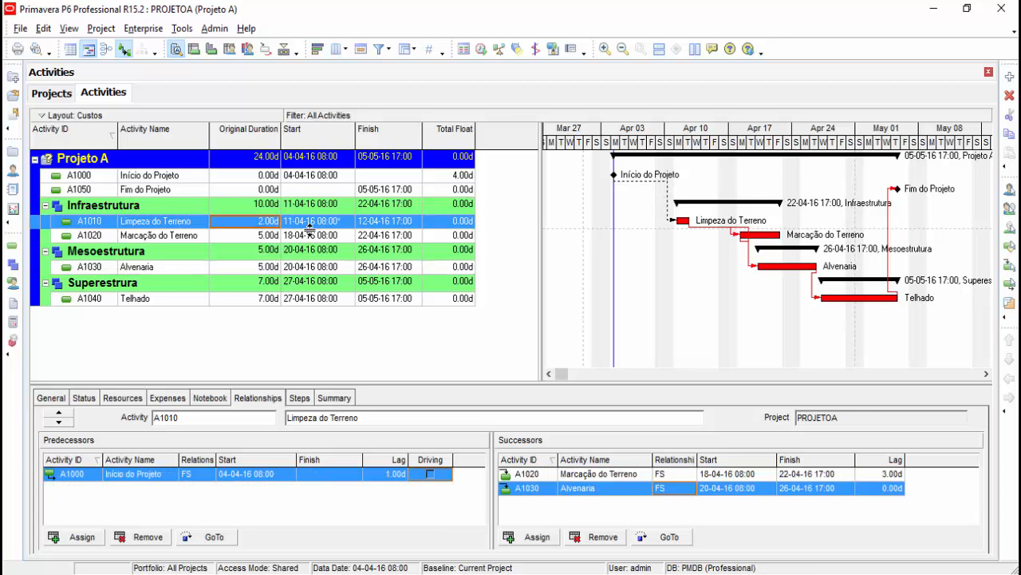
pyautogui.click(85, 399)
pyautogui.moveTo(224, 371); pyautogui.dragTo(250, 317)
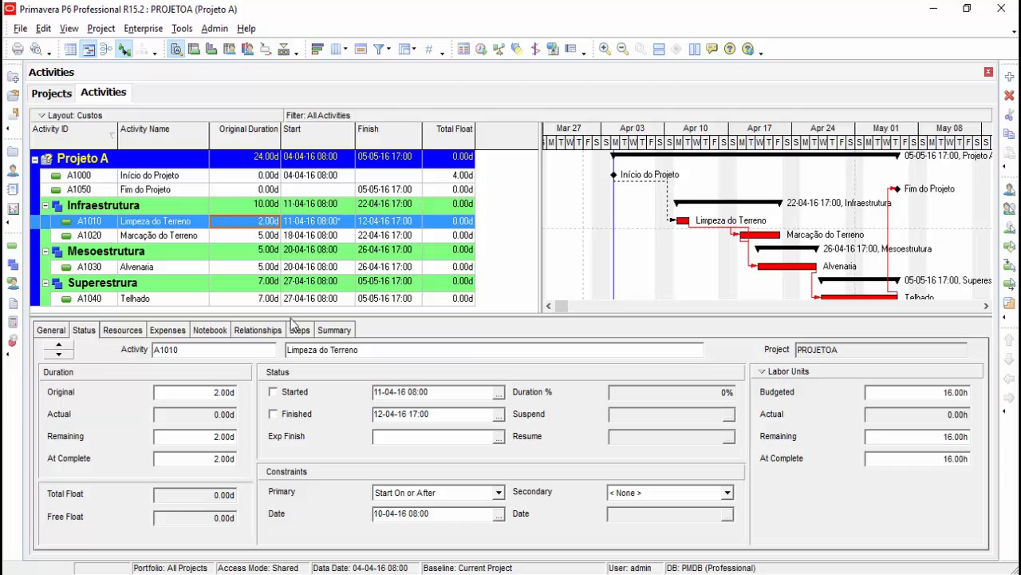
# Step: View the notebook of activity A1010 and widen its topic list
pyautogui.click(207, 330)
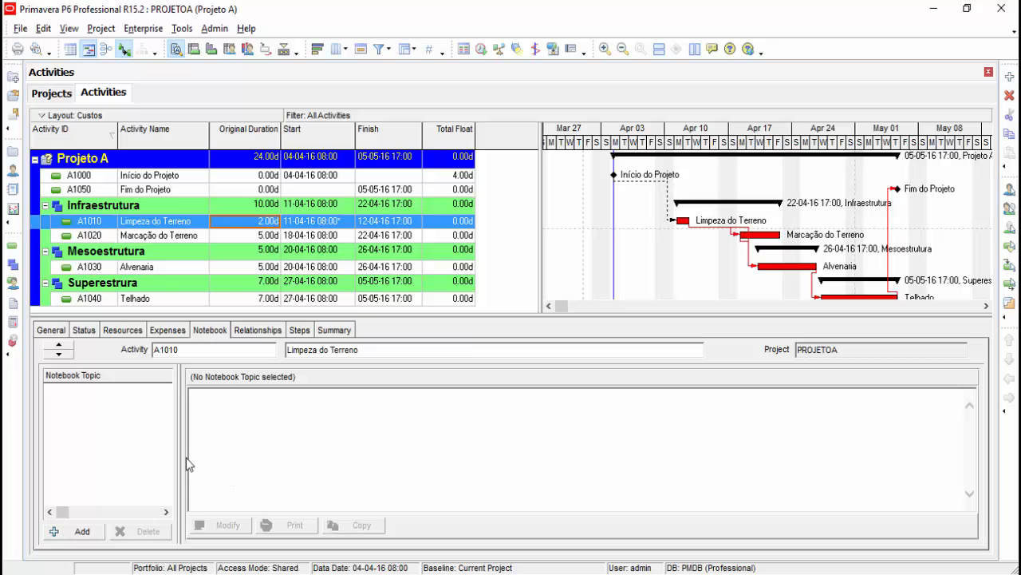
pyautogui.moveTo(182, 461); pyautogui.dragTo(300, 447)
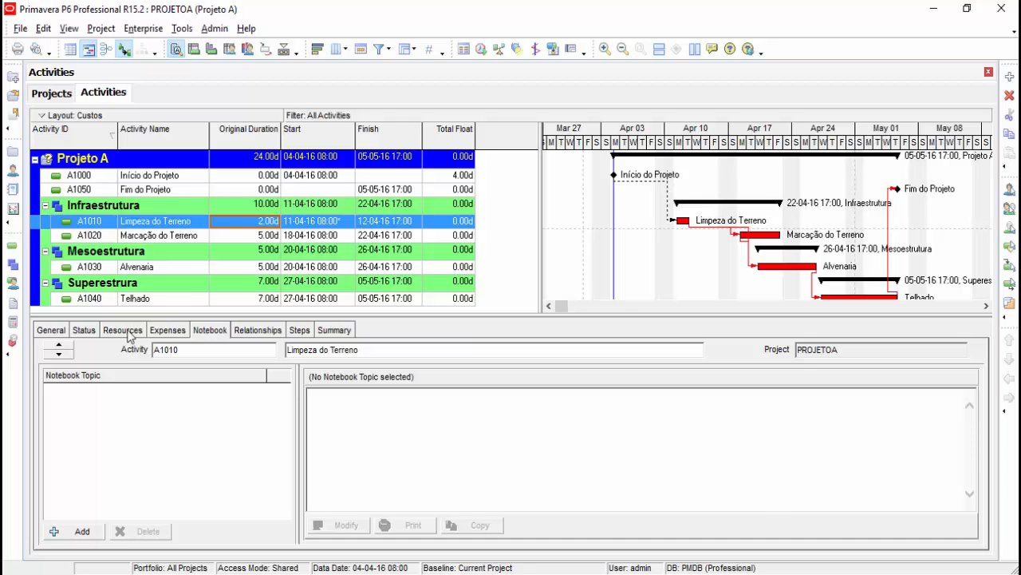
# Step: Remove the primary constraint from activity A1010 Limpeza do Terreno by setting it to < None >
pyautogui.click(84, 331)
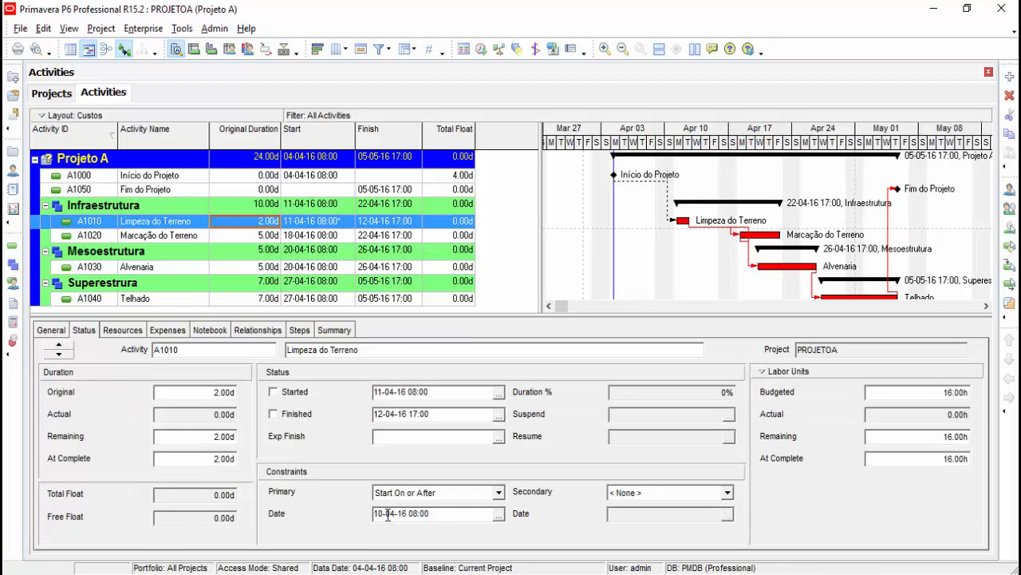
pyautogui.click(499, 493)
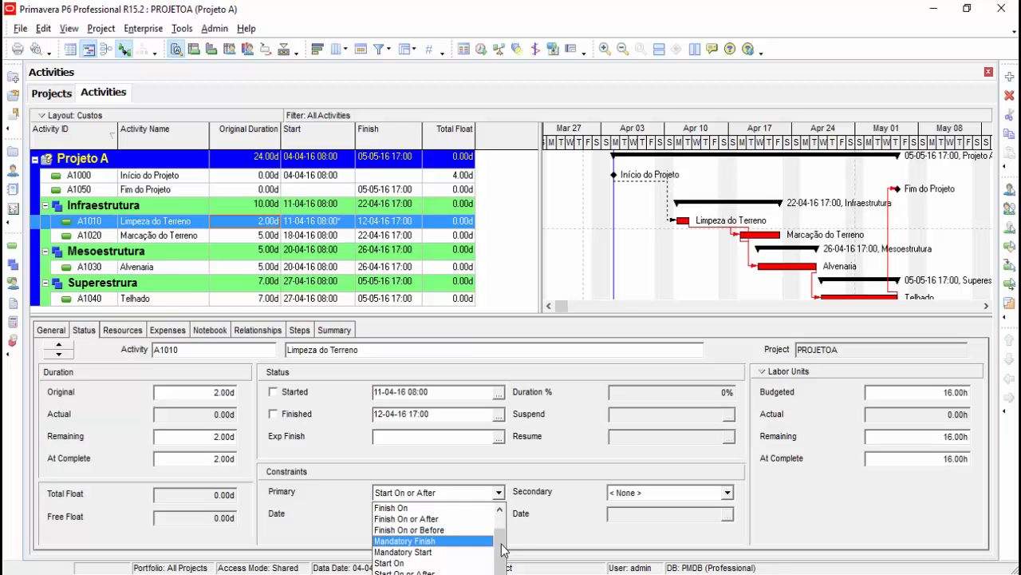
pyautogui.scroll(1, 503, 551)
pyautogui.click(463, 508)
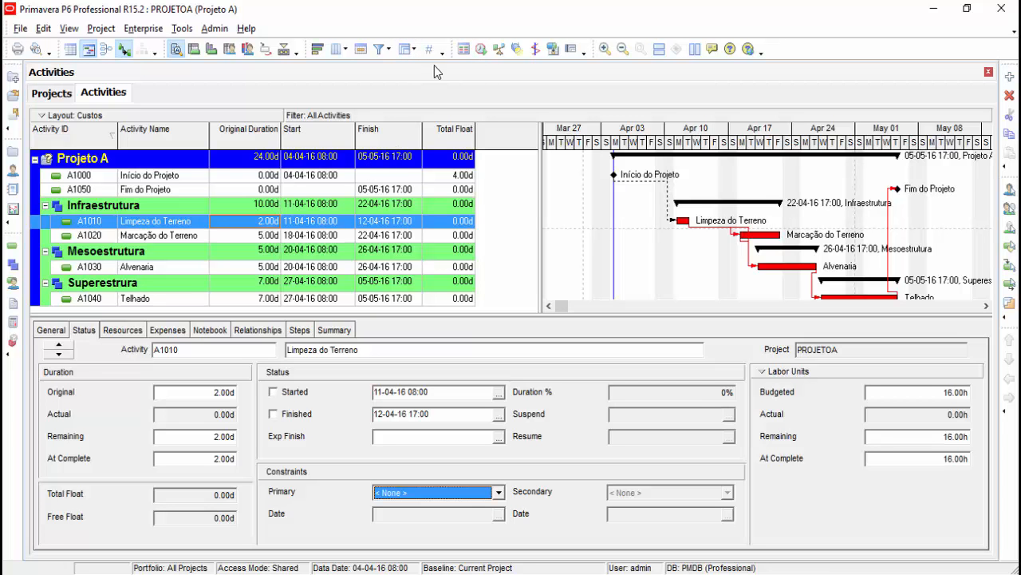
# Step: Reschedule Projeto A with data date 04-04-16 08:00 and enlarge the activity table to show all activities
pyautogui.click(480, 49)
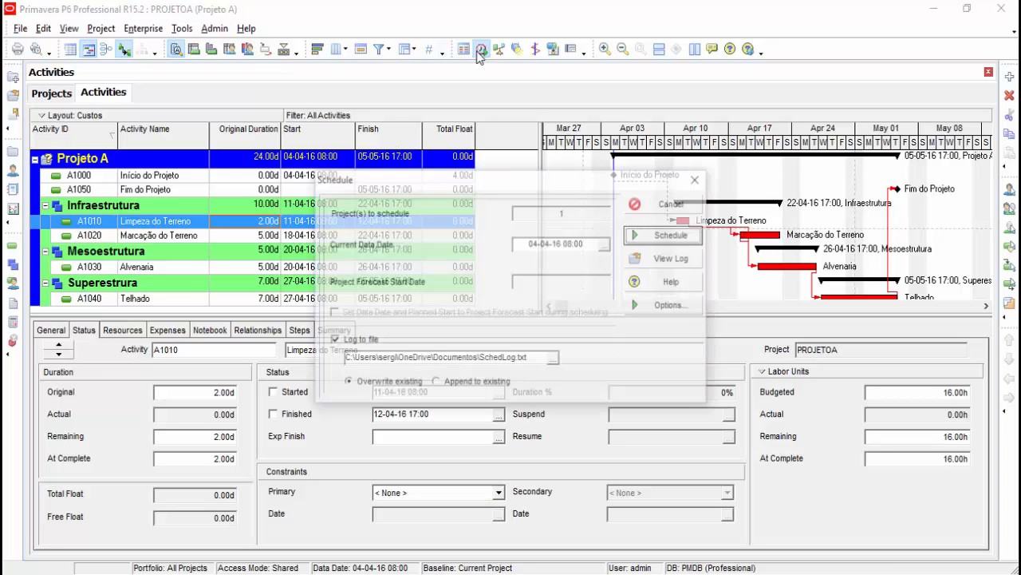
pyautogui.click(671, 234)
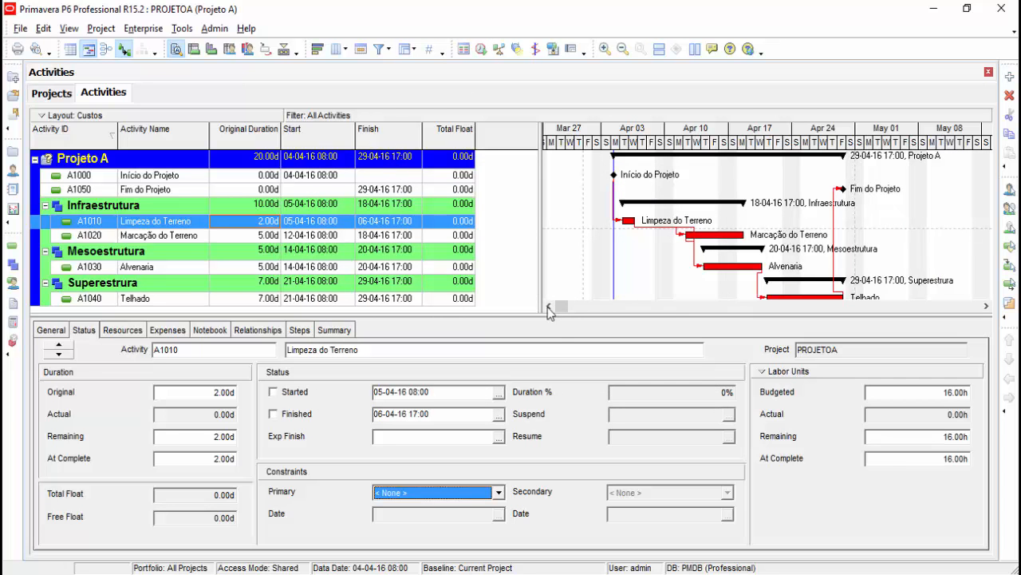
pyautogui.moveTo(559, 318); pyautogui.dragTo(557, 338)
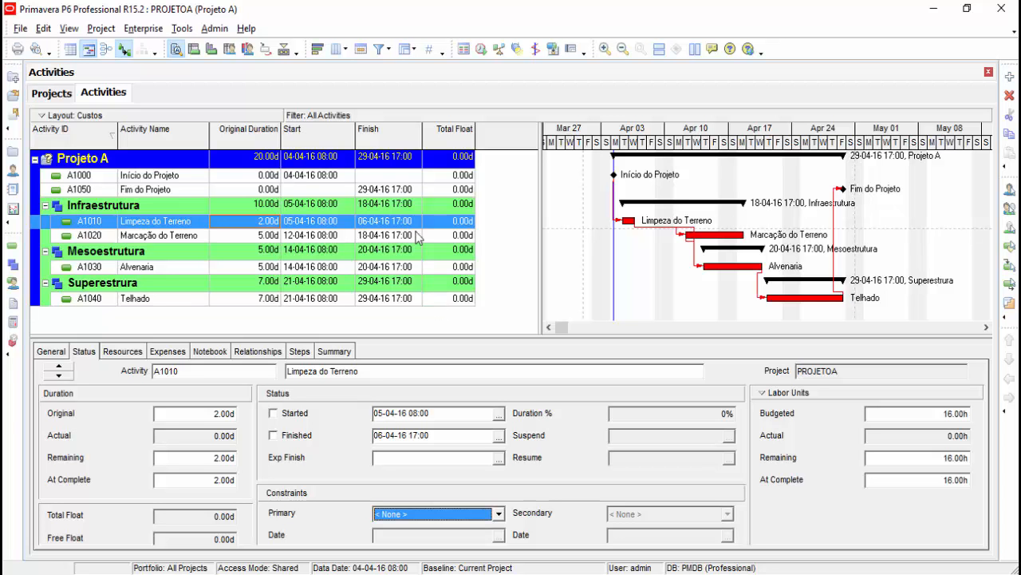
# Step: Open the updated scheduling log and check its constraint statistics and warnings
pyautogui.click(481, 49)
pyautogui.click(671, 258)
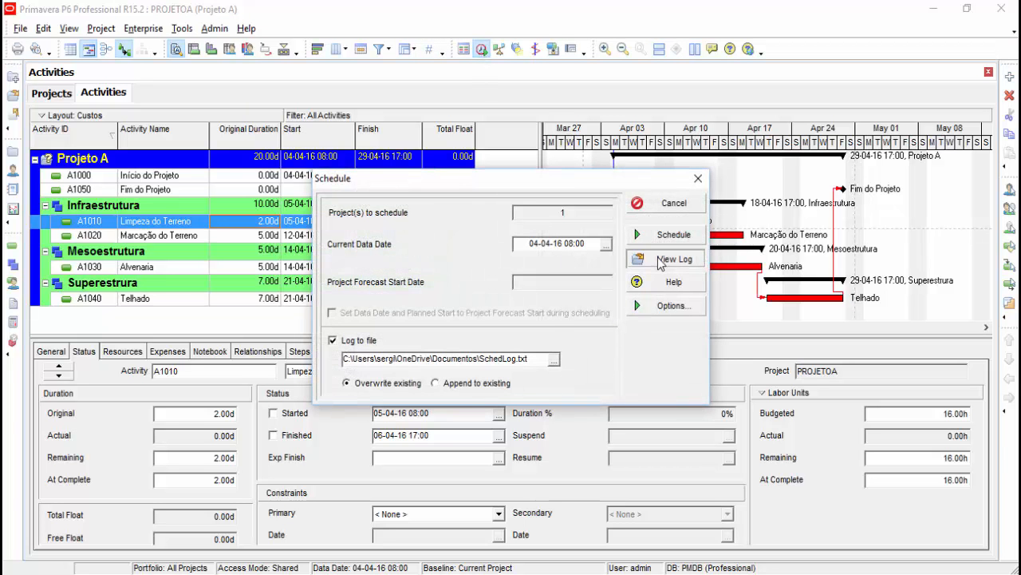
pyautogui.click(504, 35)
pyautogui.scroll(-10, 534, 164)
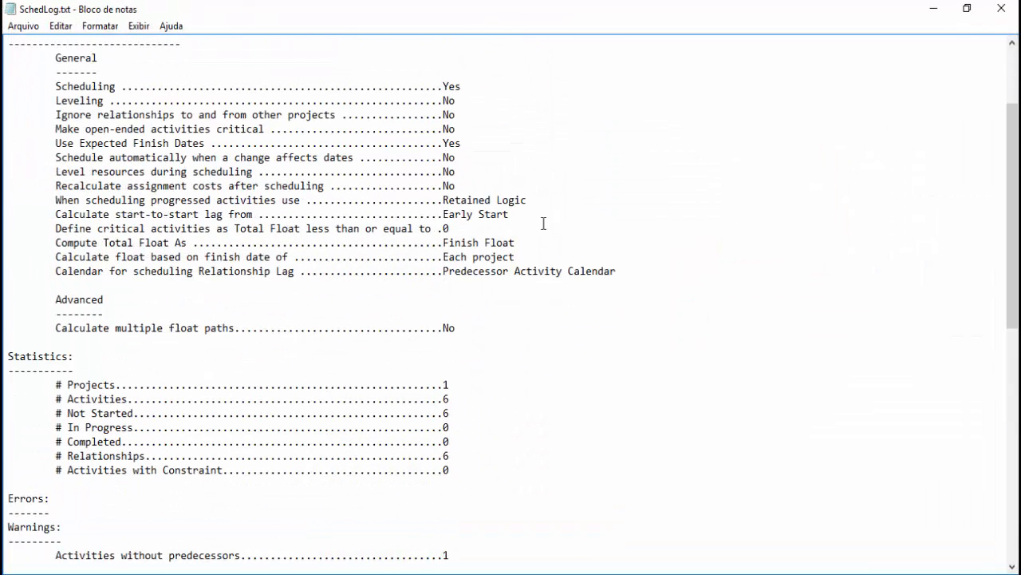
pyautogui.scroll(-3, 539, 306)
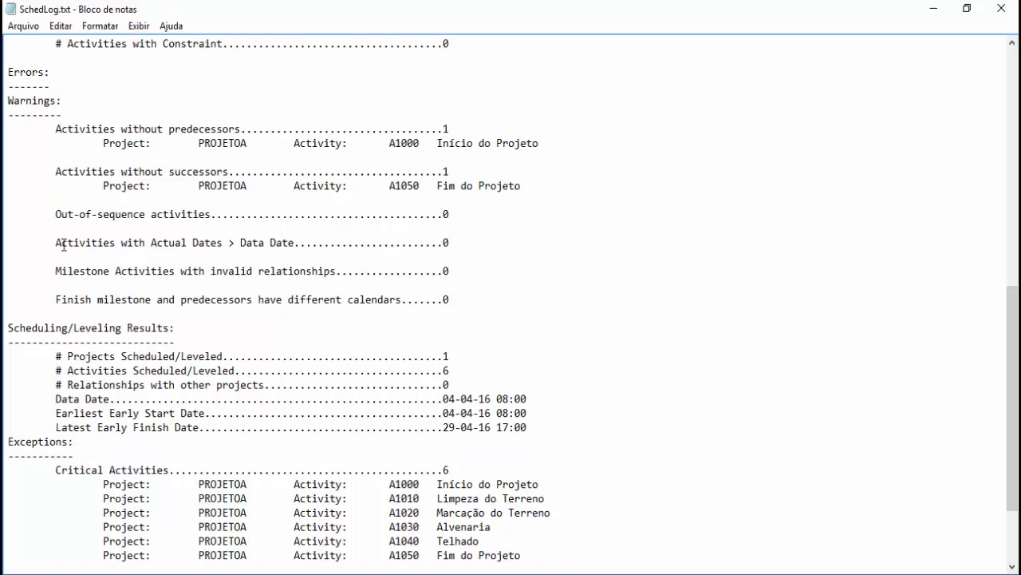
# Step: Examine the log's entry on actual dates beyond the data date and its scheduling results, and close the log and the Schedule dialog
pyautogui.moveTo(56, 243); pyautogui.dragTo(275, 253)
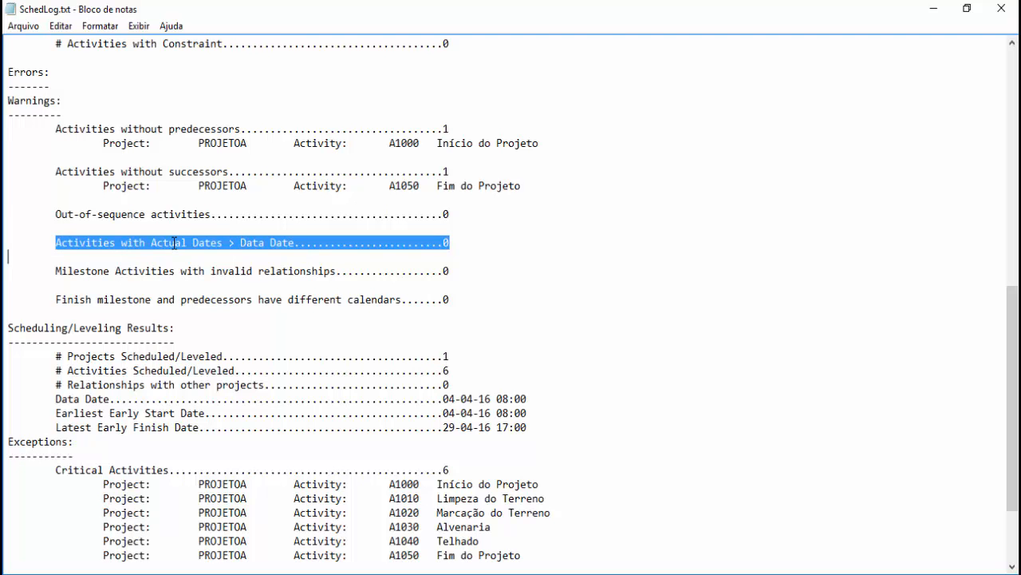
pyautogui.click(251, 247)
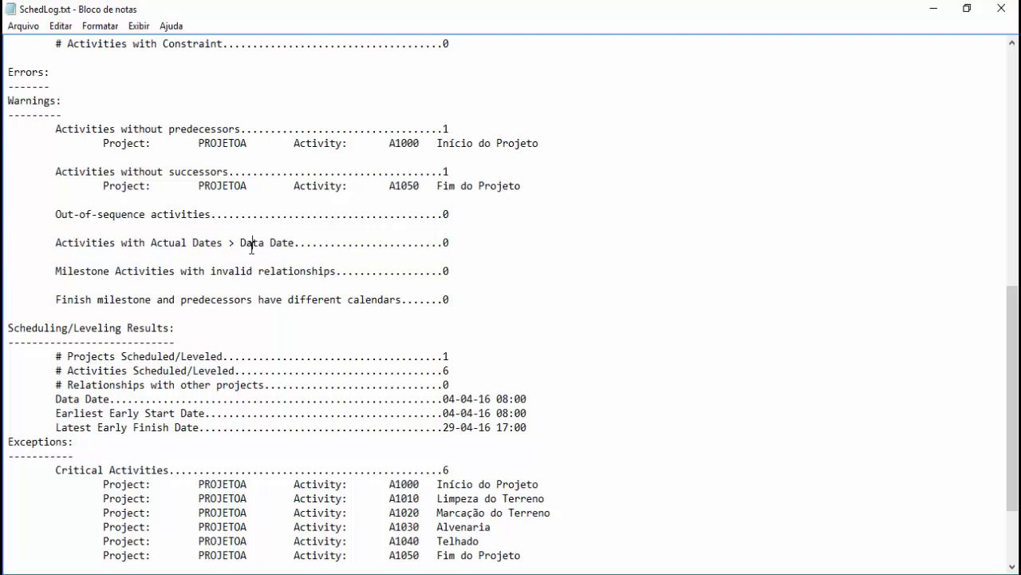
pyautogui.scroll(-3, 279, 375)
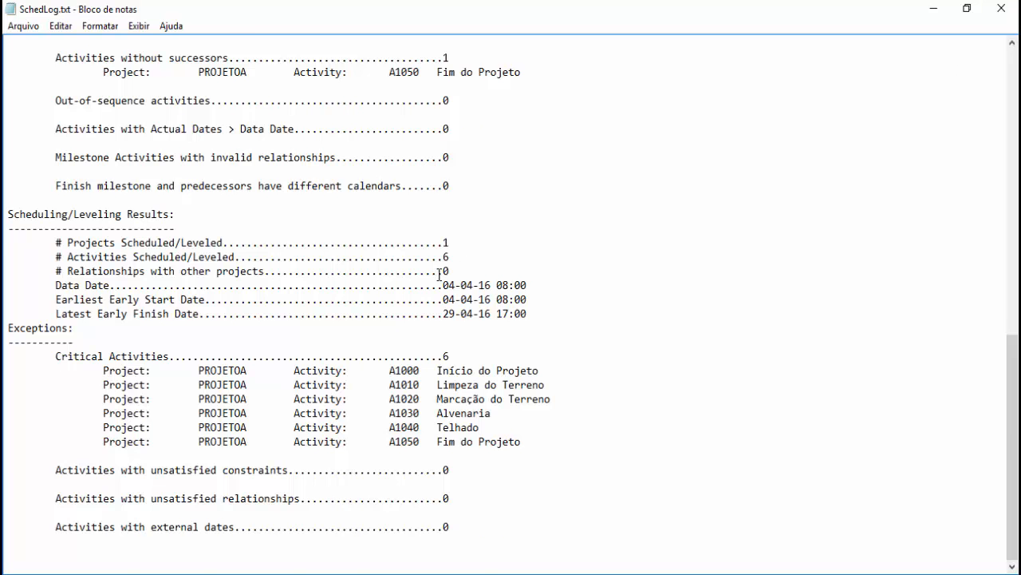
pyautogui.scroll(15, 441, 274)
pyautogui.scroll(2, 441, 274)
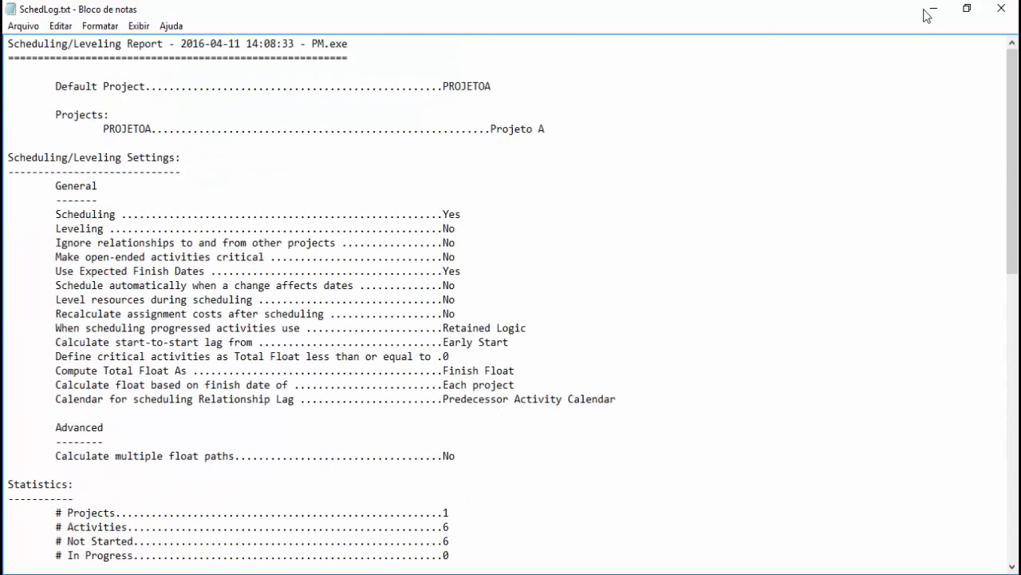
pyautogui.click(1001, 11)
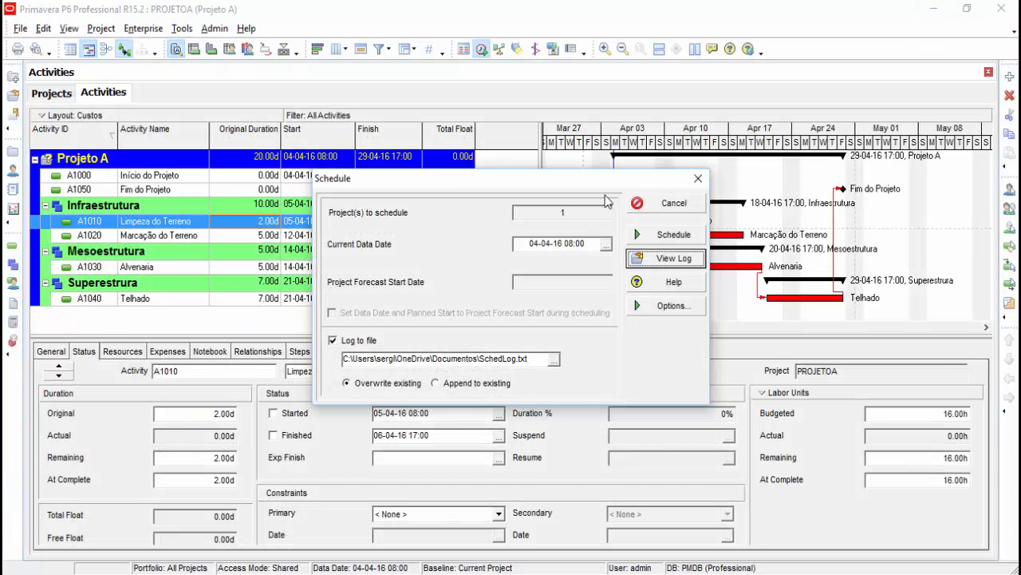
pyautogui.click(658, 202)
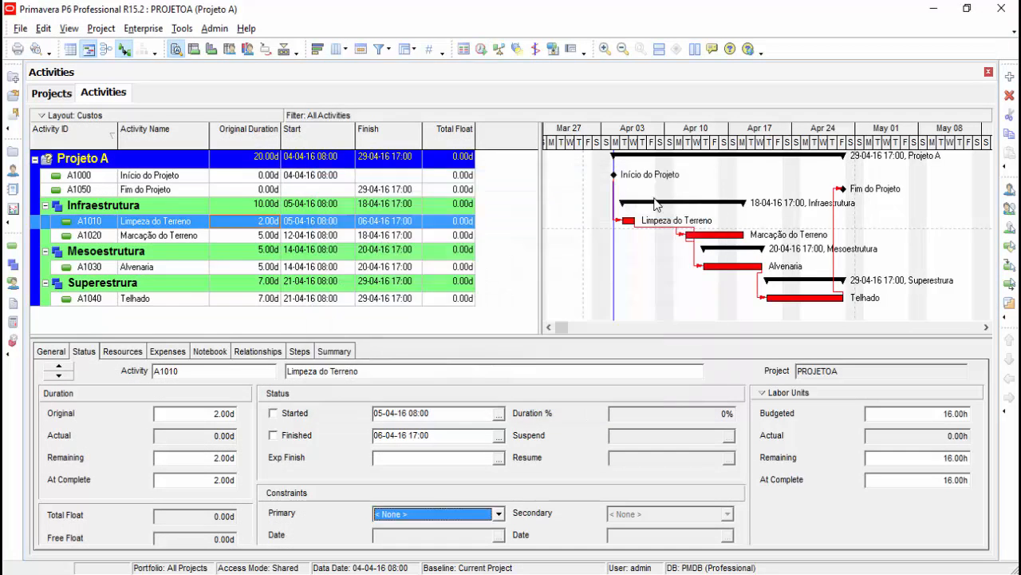
# Step: Trace the project's finish from milestone A1050 Fim do Projeto to its driving predecessor A1040 Telhado
pyautogui.click(394, 160)
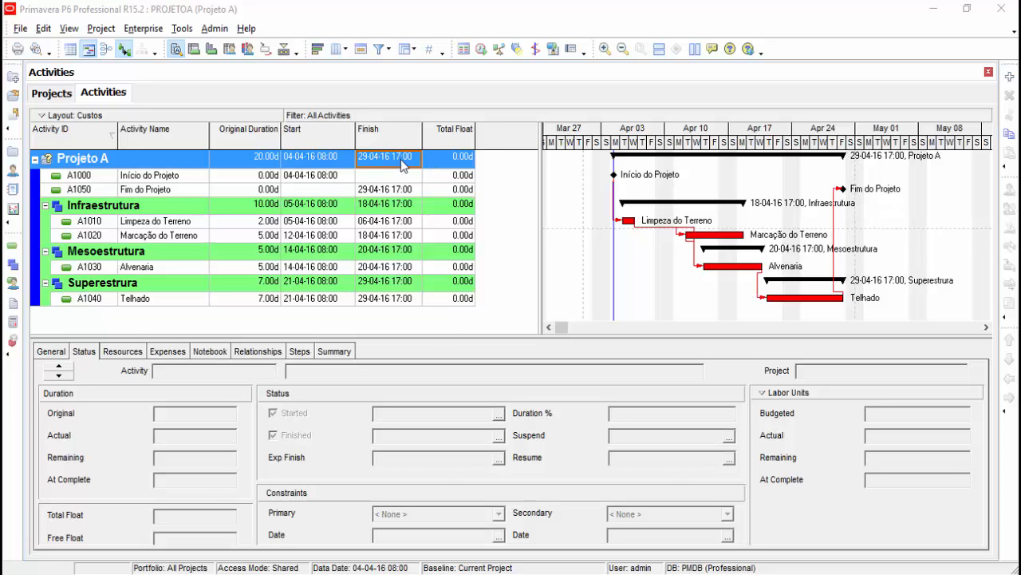
pyautogui.click(402, 191)
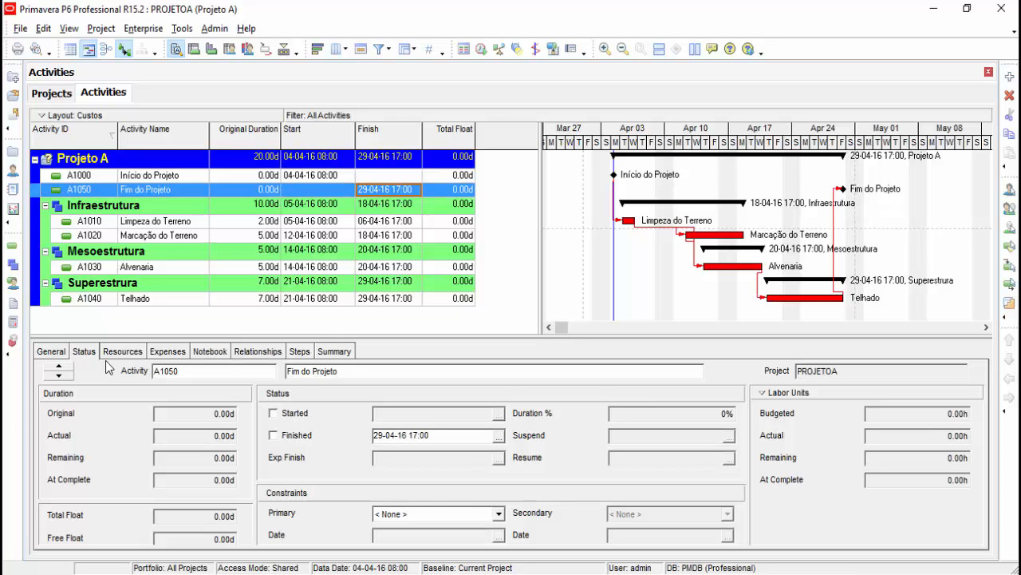
pyautogui.click(275, 356)
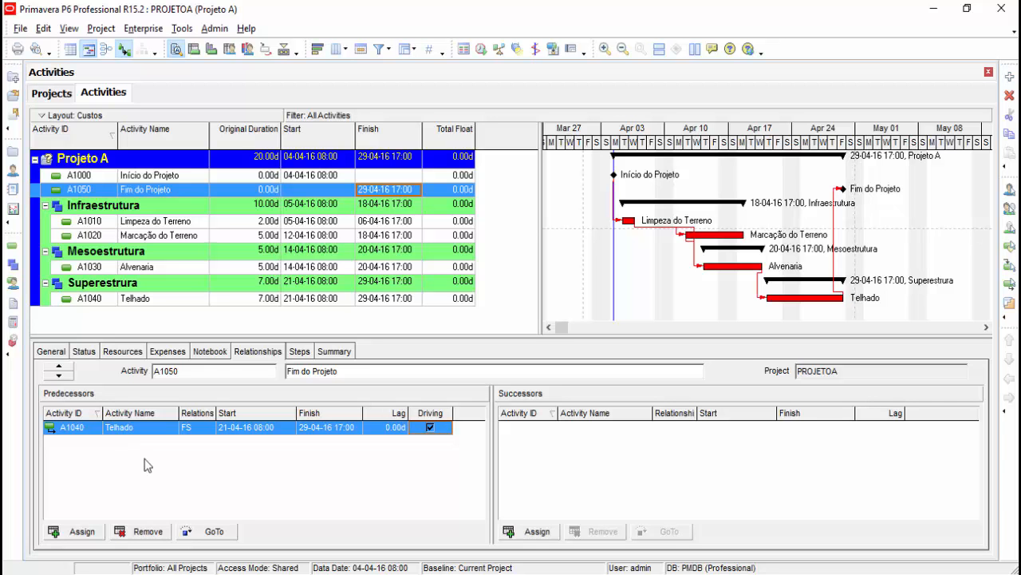
pyautogui.click(226, 533)
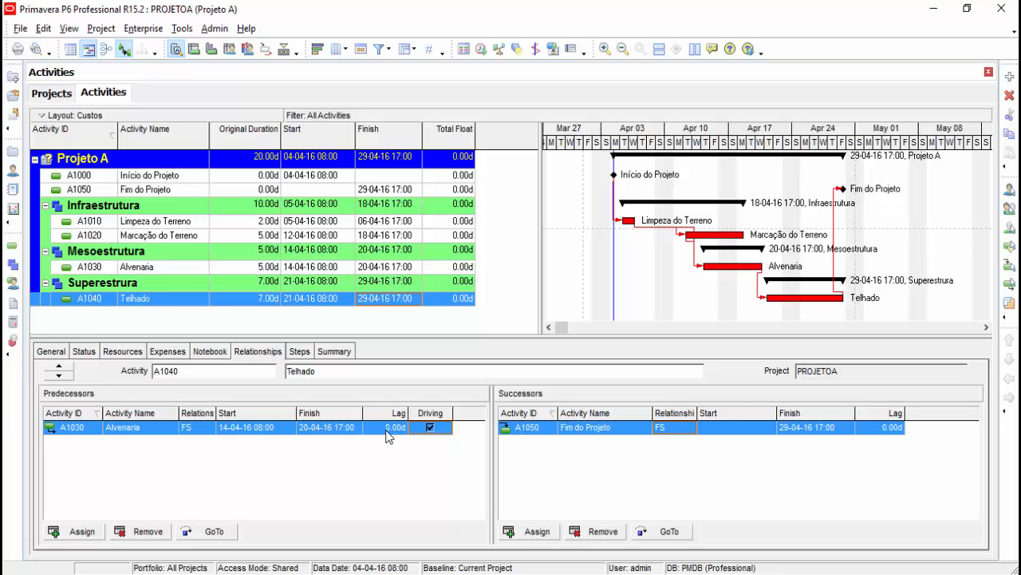
# Step: Change the relationship between Telhado and its predecessor A1030 Alvenaria to SS and reschedule the project
pyautogui.click(203, 435)
pyautogui.click(209, 428)
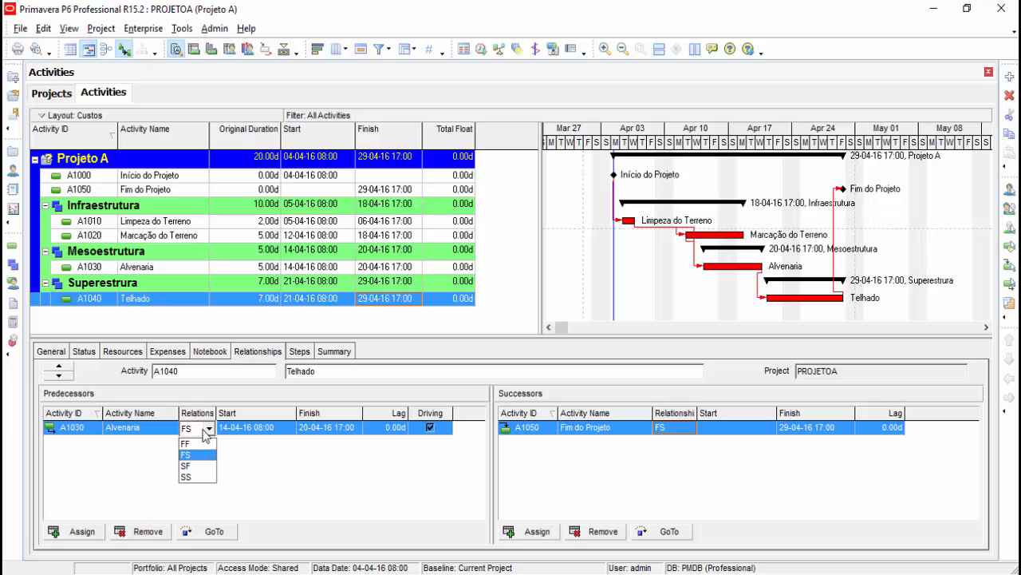
pyautogui.click(192, 477)
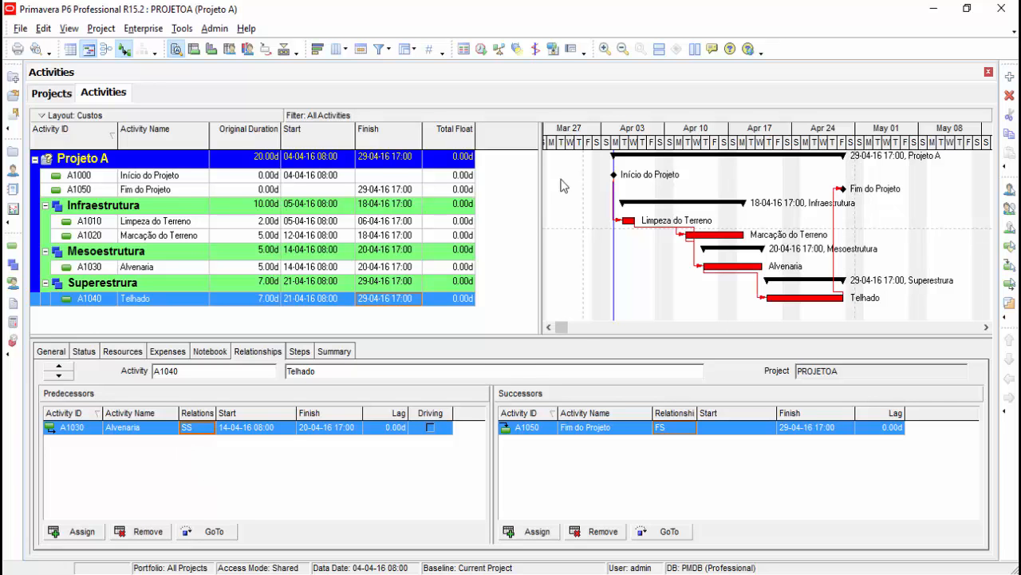
pyautogui.click(480, 50)
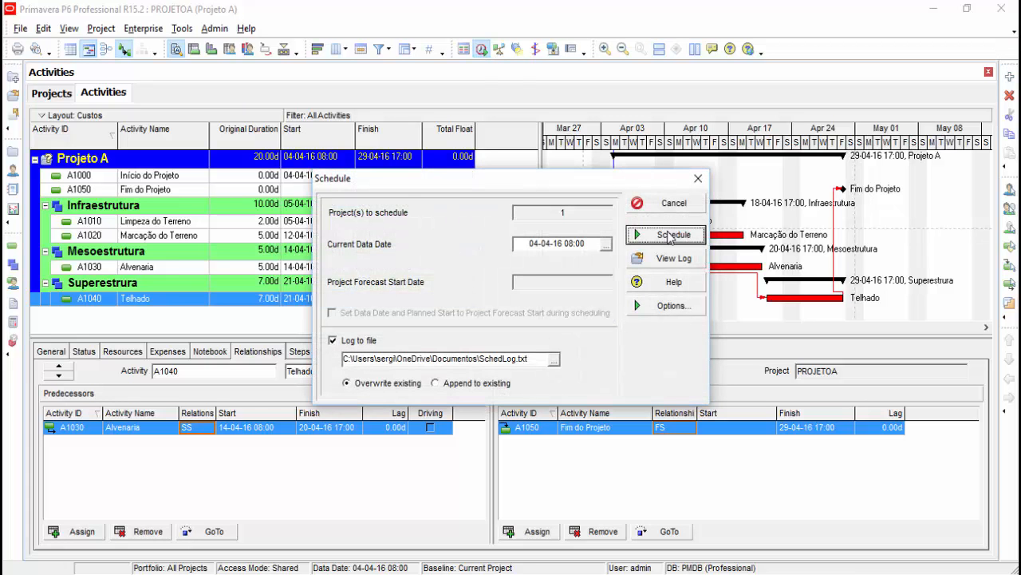
pyautogui.click(669, 236)
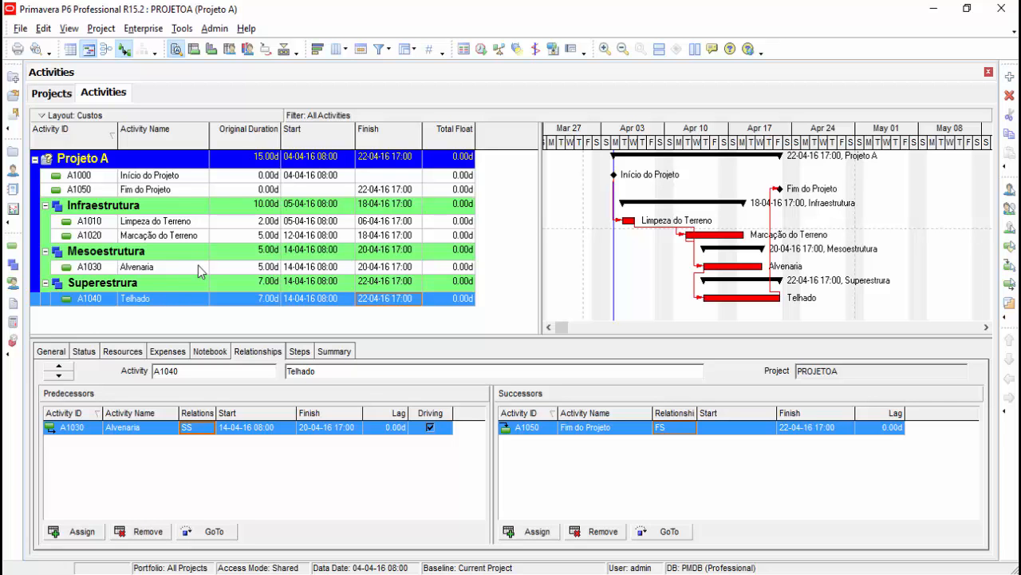
# Step: Set a lag of 3 days on Telhado's predecessor relationship with A1030 Alvenaria and reschedule the project
pyautogui.doubleClick(391, 428)
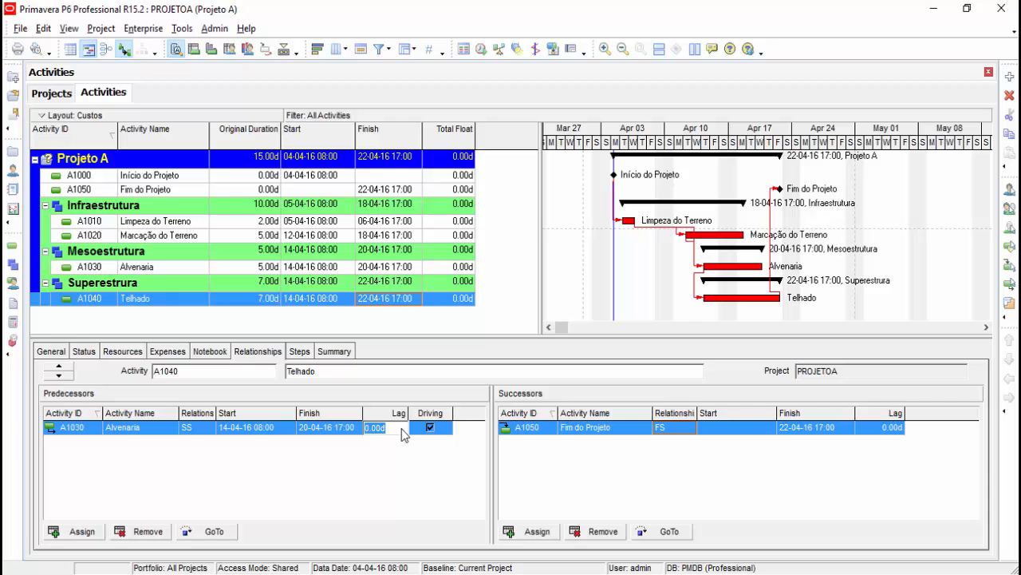
pyautogui.write('3')
pyautogui.press('Return')
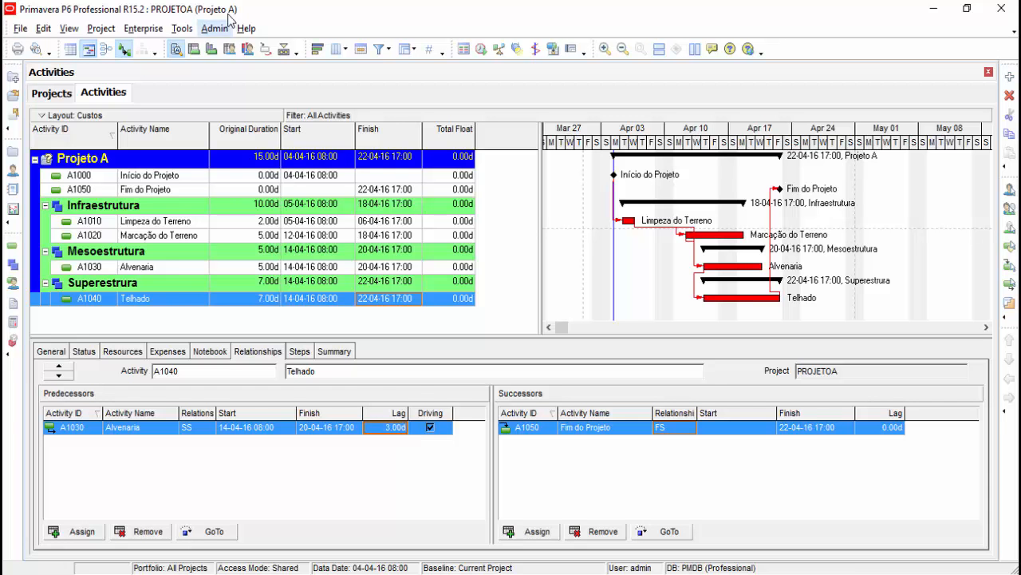
pyautogui.click(481, 49)
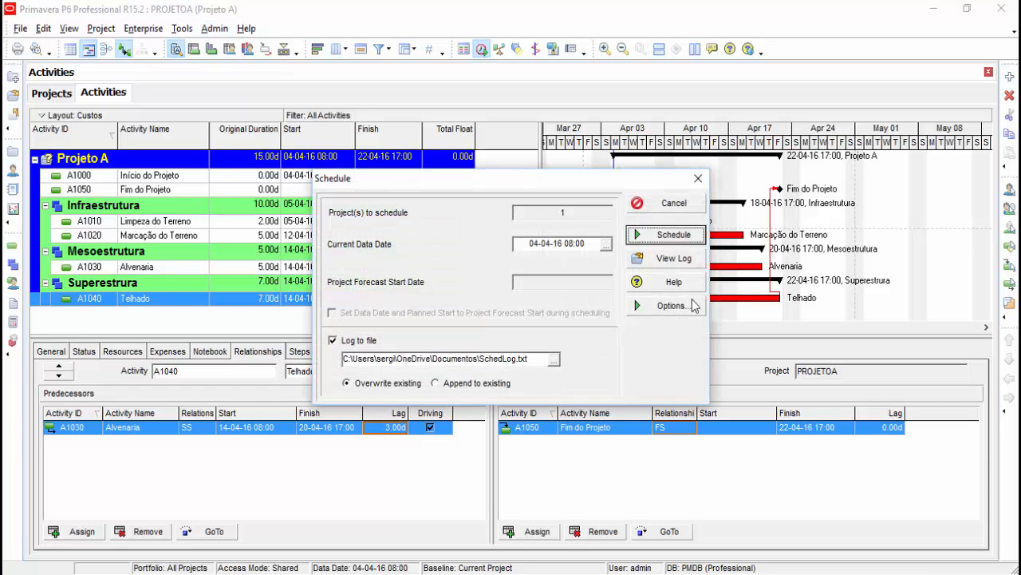
pyautogui.click(673, 238)
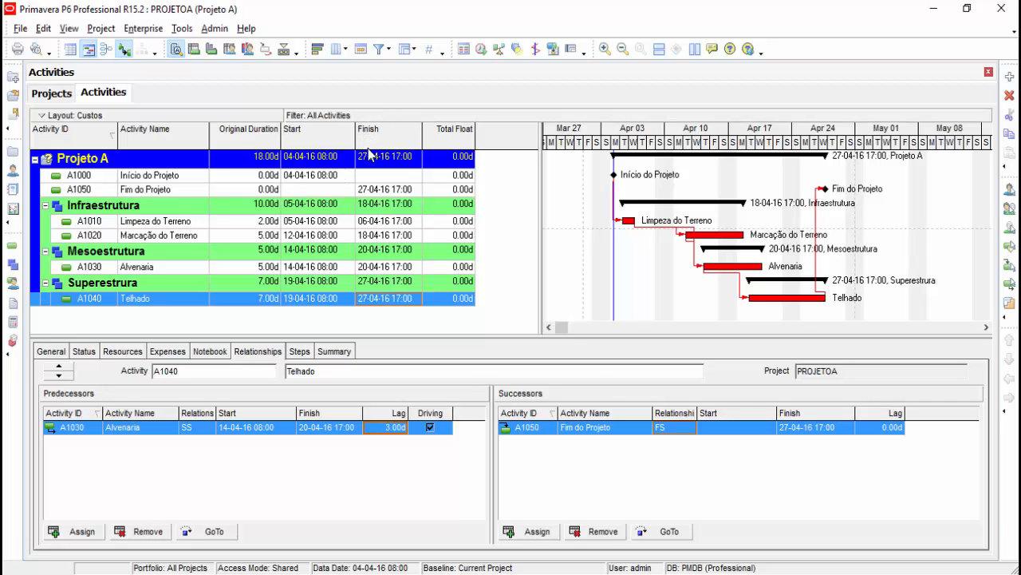
# Step: Go to Telhado's driving predecessor A1030 Alvenaria and review its predecessor relationships and notebook
pyautogui.click(216, 537)
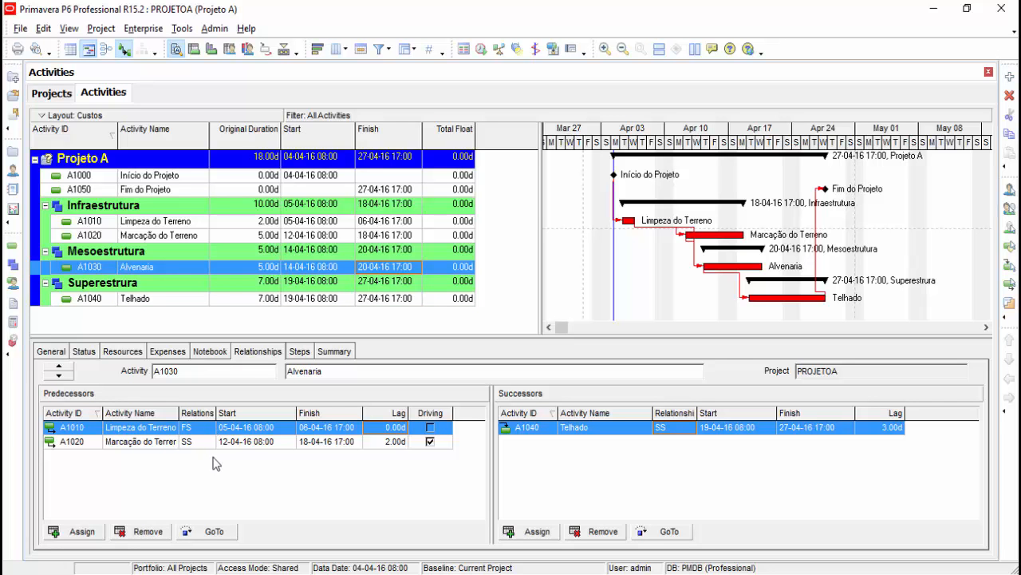
pyautogui.click(440, 444)
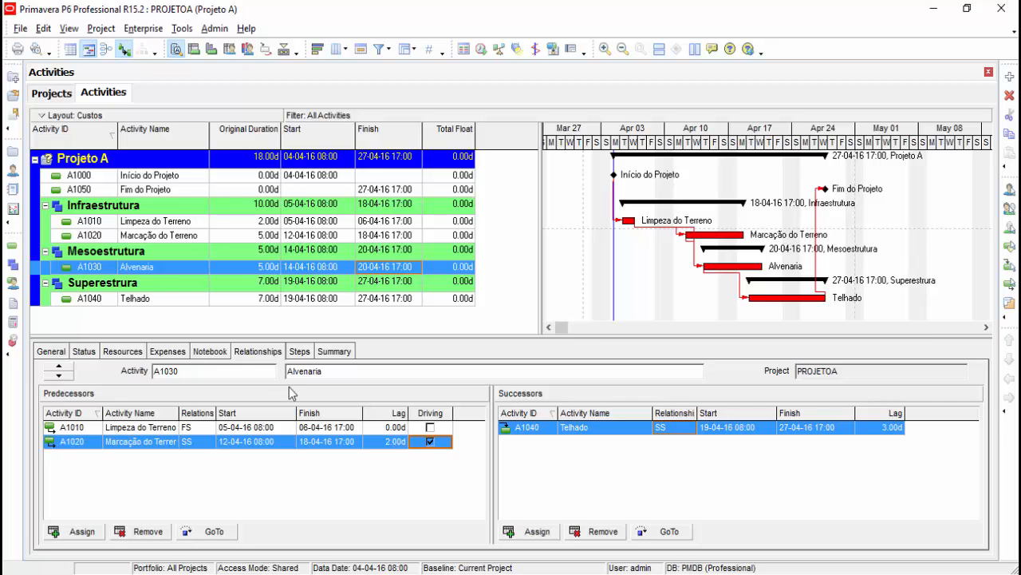
pyautogui.click(208, 353)
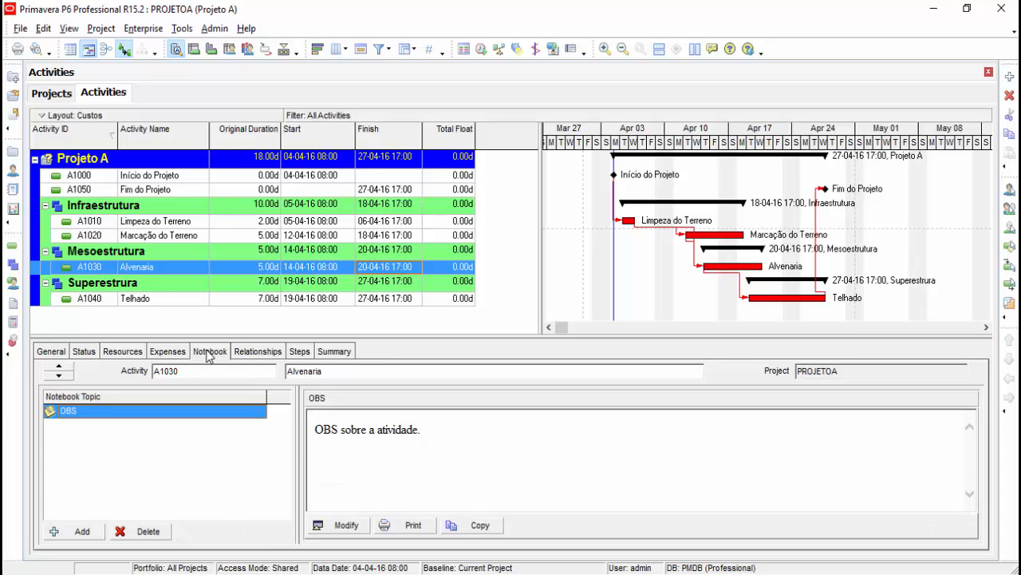
pyautogui.click(257, 353)
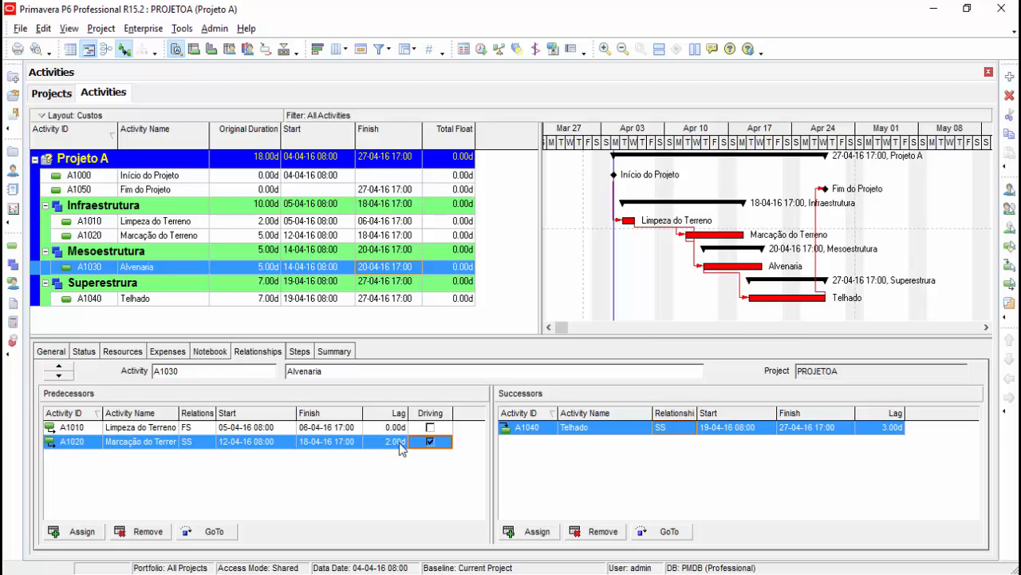
# Step: Set the lag of Alvenaria's predecessor A1020 Marcação do Terreno to 0 days and reschedule the project
pyautogui.click(398, 442)
pyautogui.click(398, 442)
pyautogui.write('0')
pyautogui.press('Return')
pyautogui.click(481, 48)
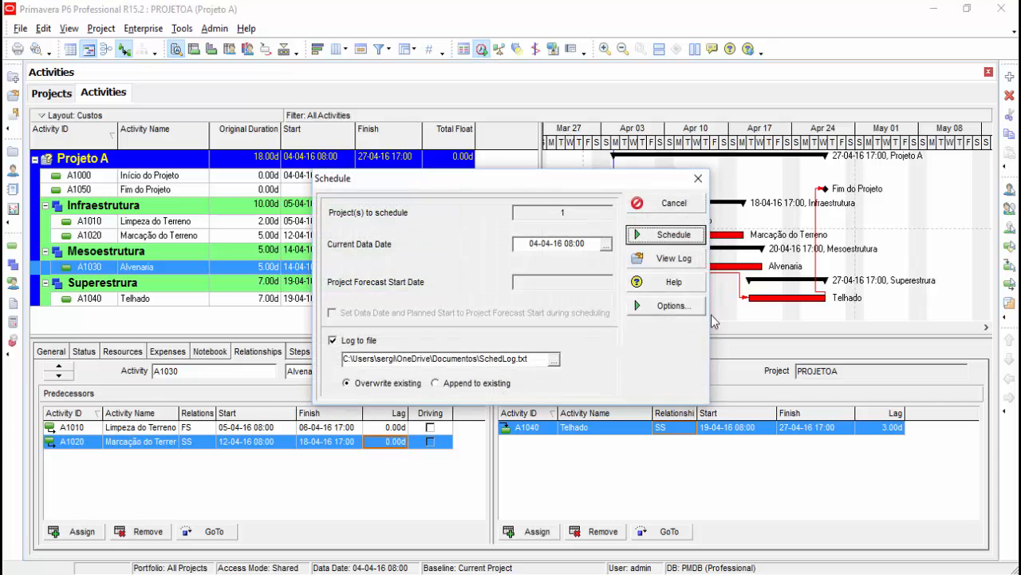
pyautogui.click(664, 236)
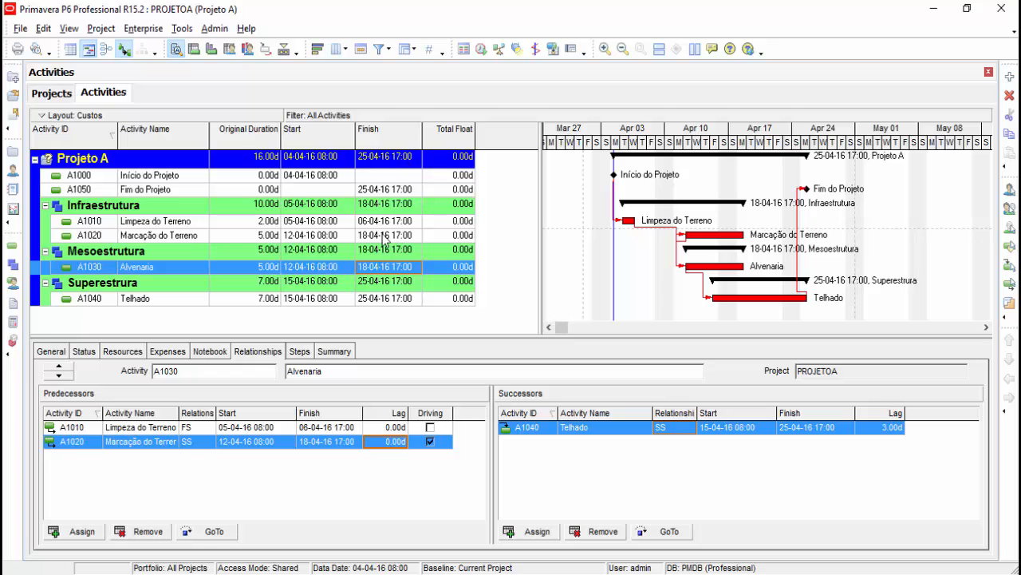
# Step: Compare the lag and driving status of Alvenaria's predecessors A1010 Limpeza do Terreno and A1020 Marcação do Terreno
pyautogui.click(157, 429)
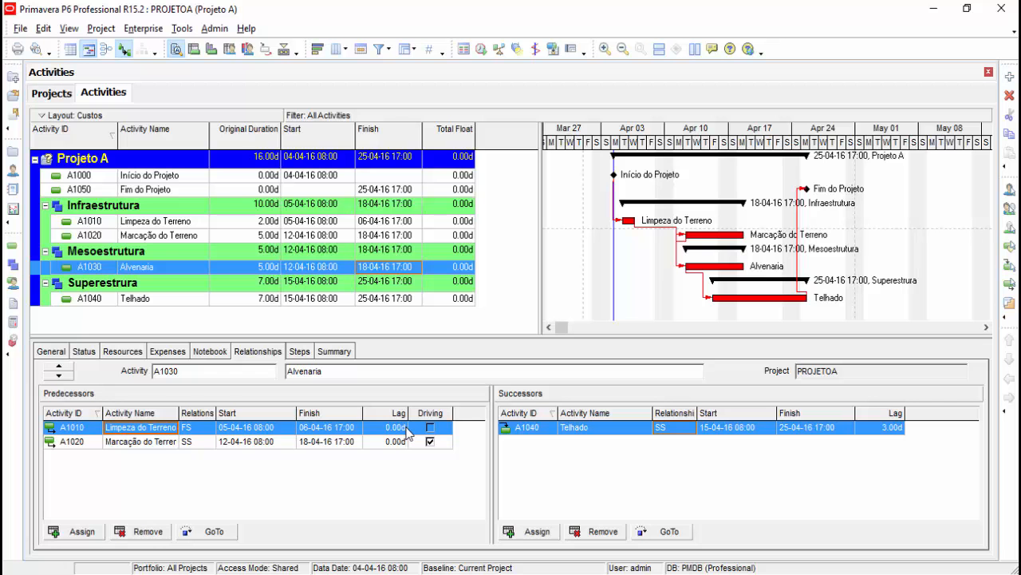
pyautogui.click(386, 441)
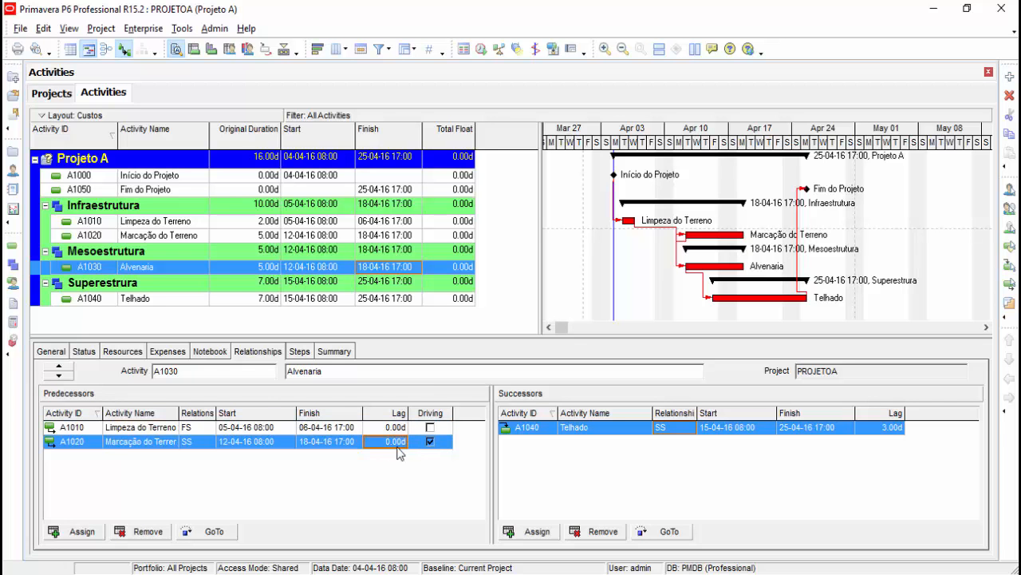
# Step: Go to driving predecessor A1020 Marcação do Terreno, set its lag from A1010 Limpeza do Terreno to 0 days, and reschedule the project
pyautogui.click(205, 531)
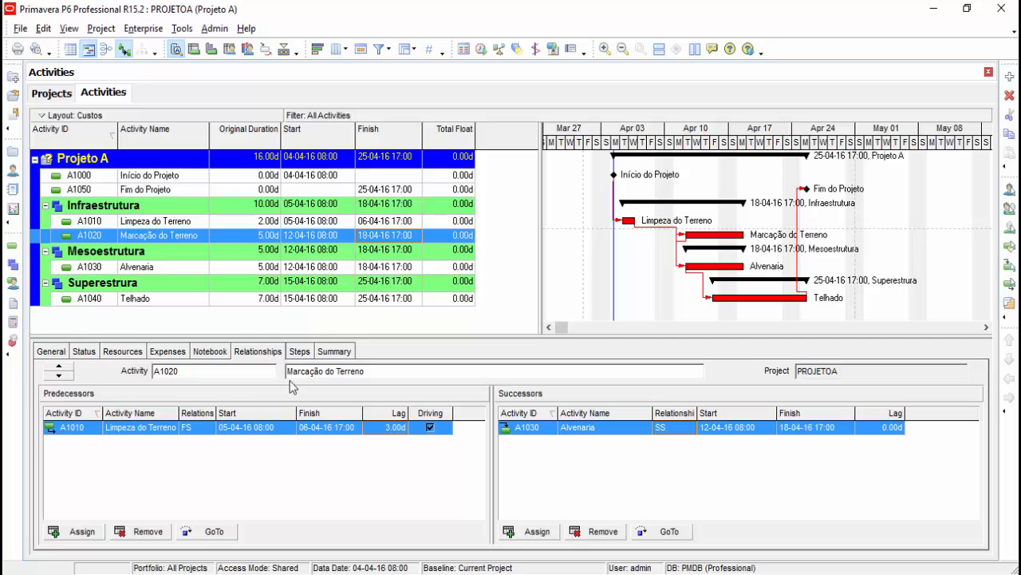
pyautogui.click(215, 352)
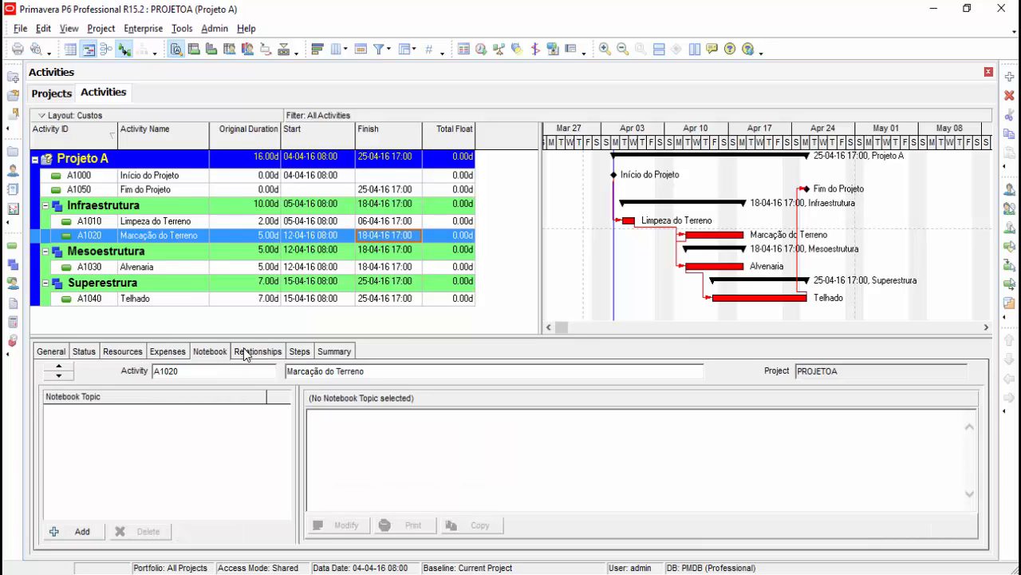
pyautogui.click(246, 351)
pyautogui.click(401, 428)
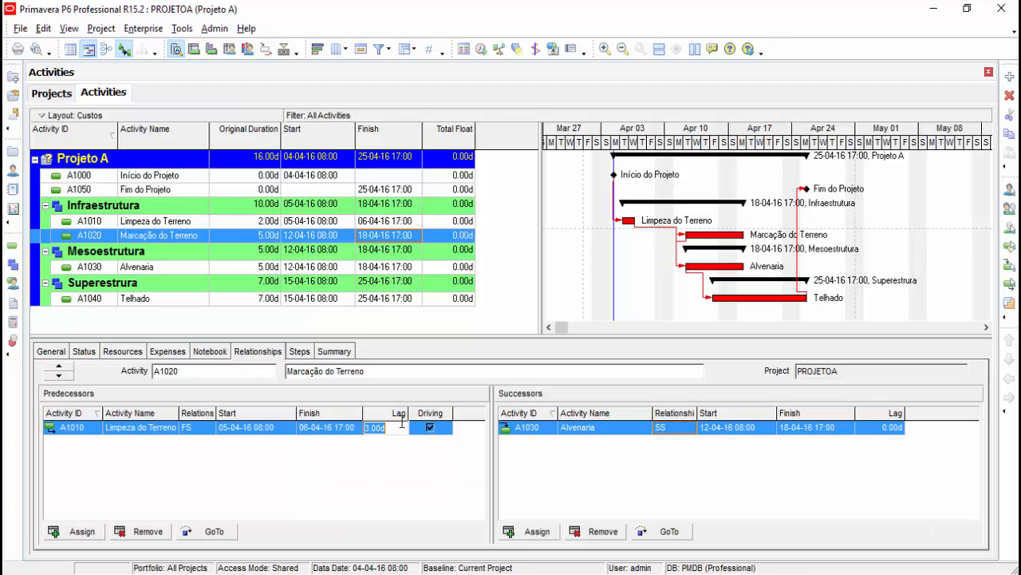
pyautogui.write('0')
pyautogui.press('Return')
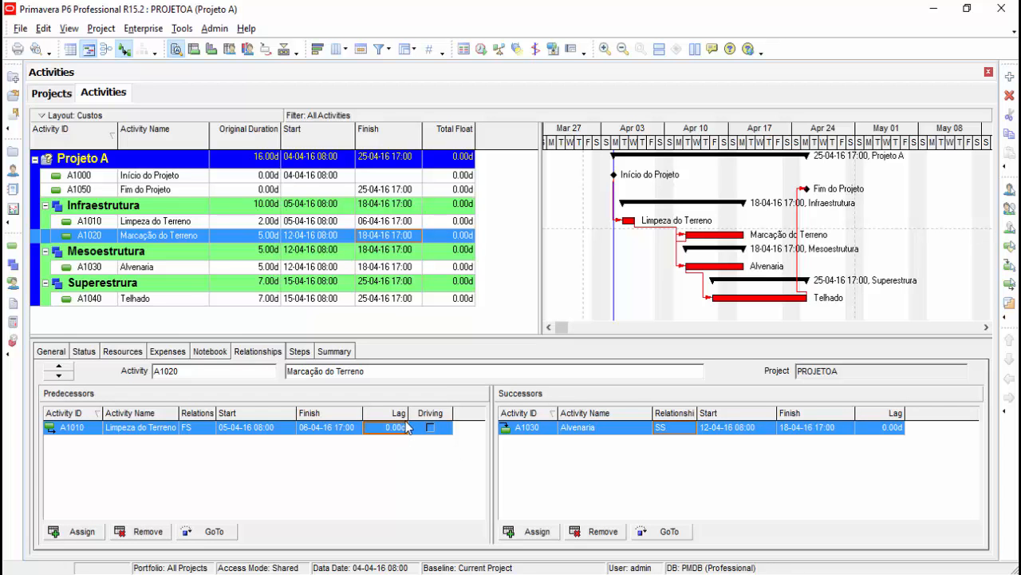
pyautogui.click(481, 49)
pyautogui.click(658, 242)
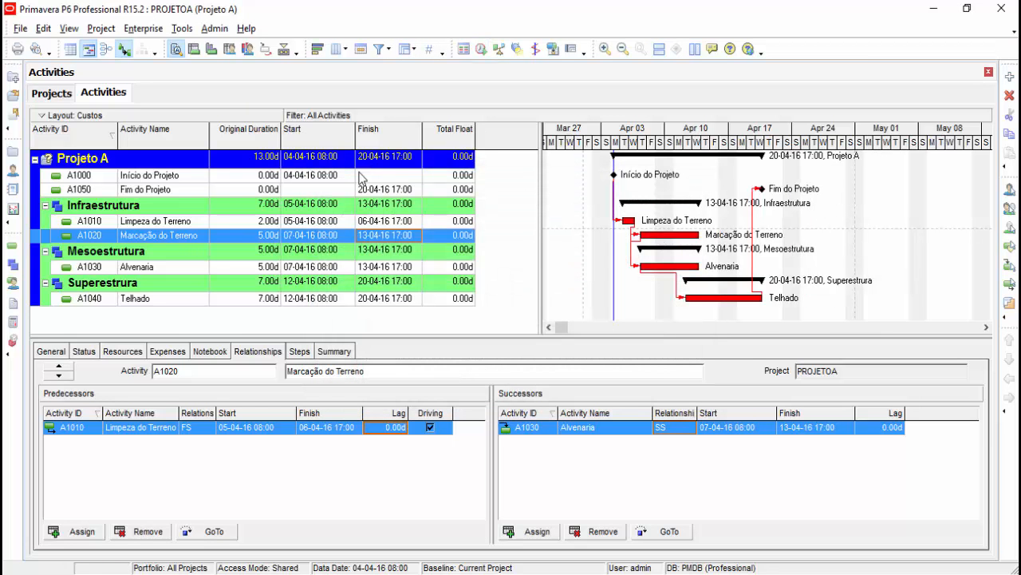
# Step: Go to predecessor A1010 Limpeza do Terreno, set its lag from A1000 Início do Projeto to 0 days, and reschedule the project
pyautogui.click(213, 532)
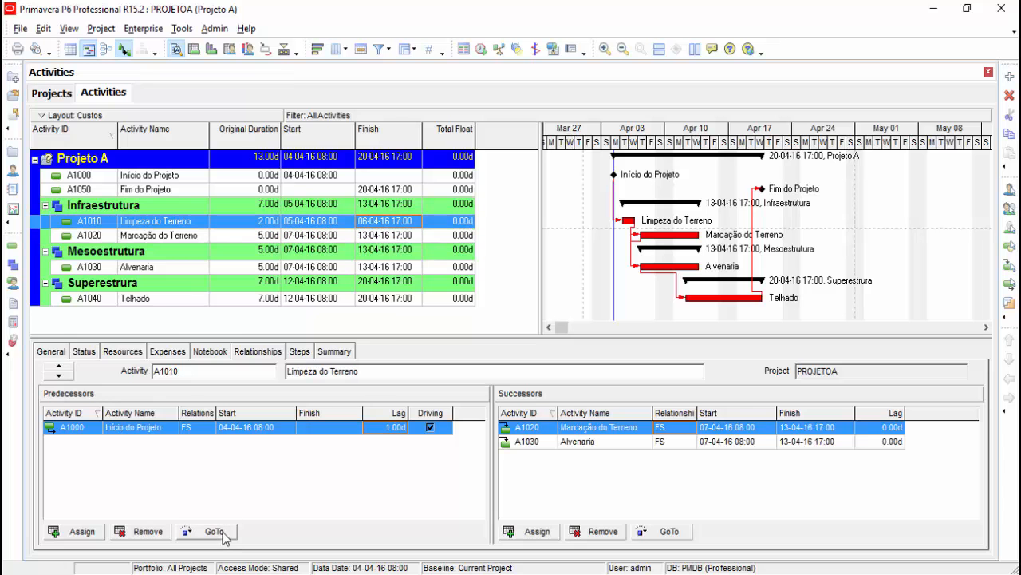
pyautogui.click(398, 427)
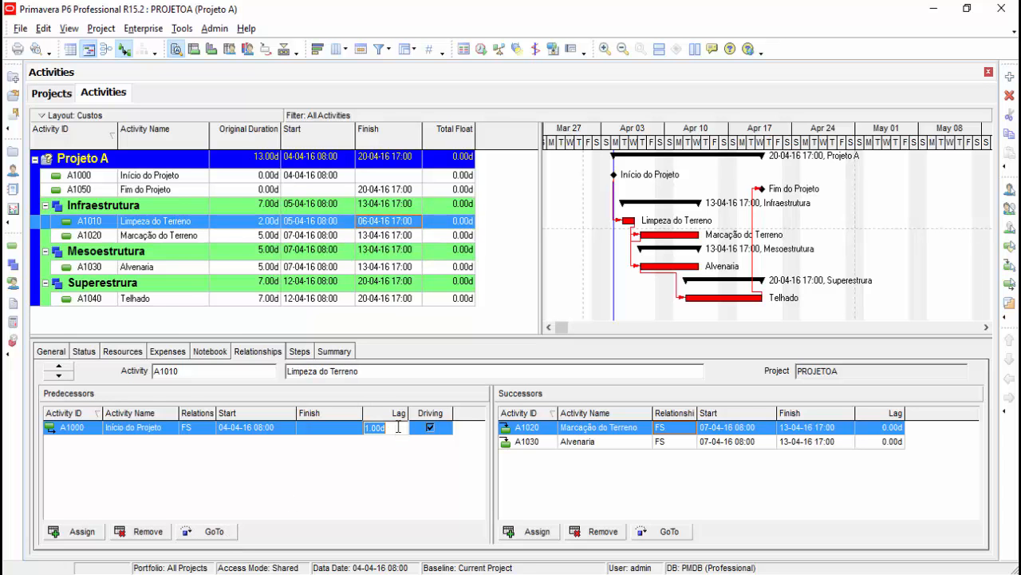
pyautogui.write('0')
pyautogui.press('Return')
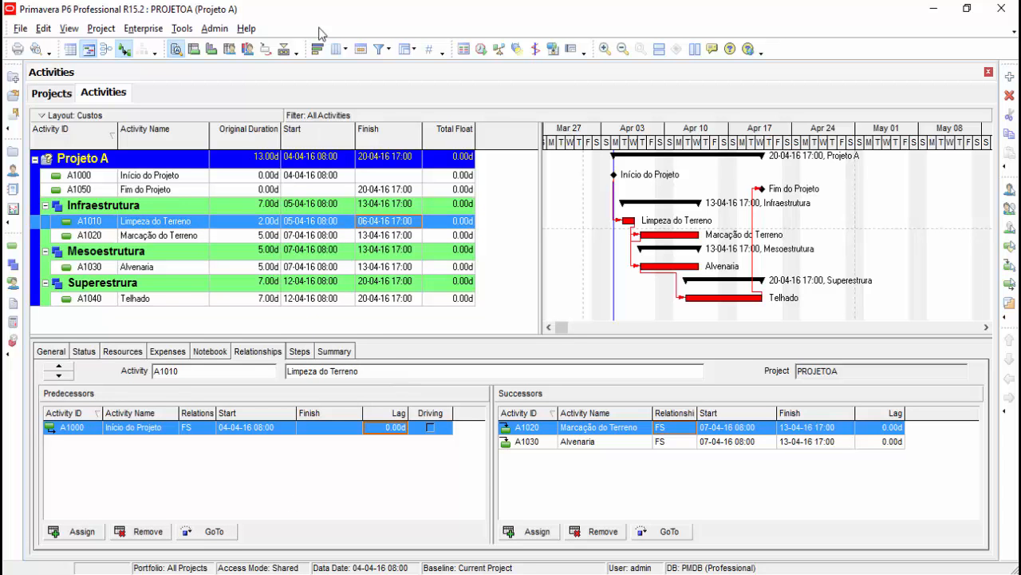
pyautogui.click(482, 49)
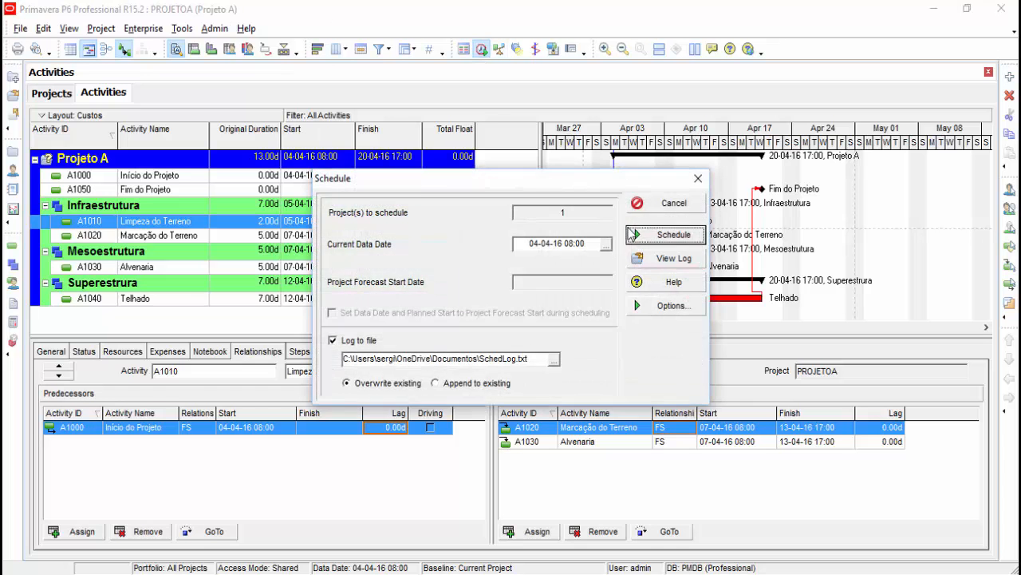
pyautogui.click(647, 235)
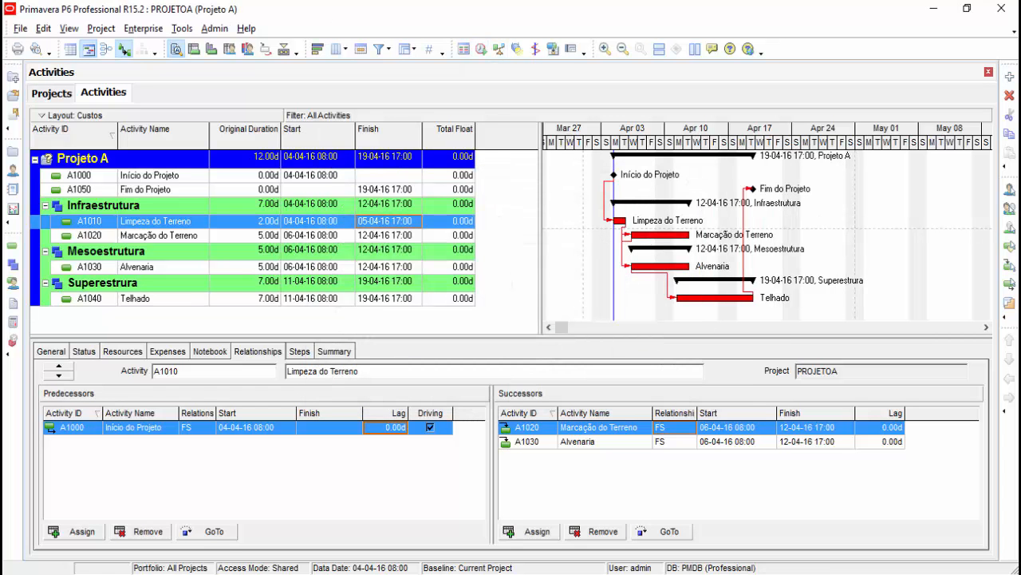
# Step: Review the predecessors and successors of each activity from A1000 Início do Projeto through A1040 Telhado
pyautogui.click(228, 535)
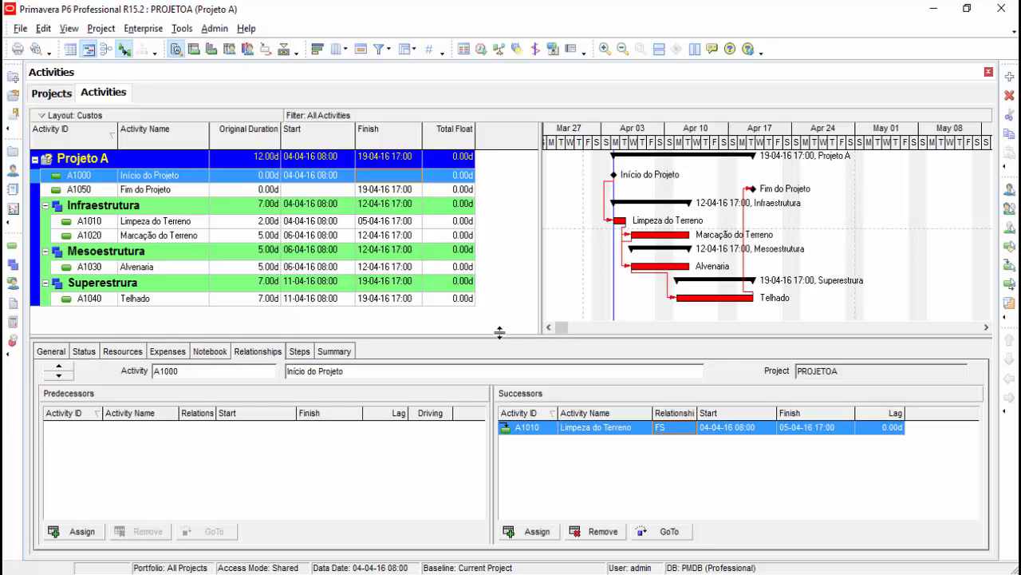
pyautogui.click(198, 225)
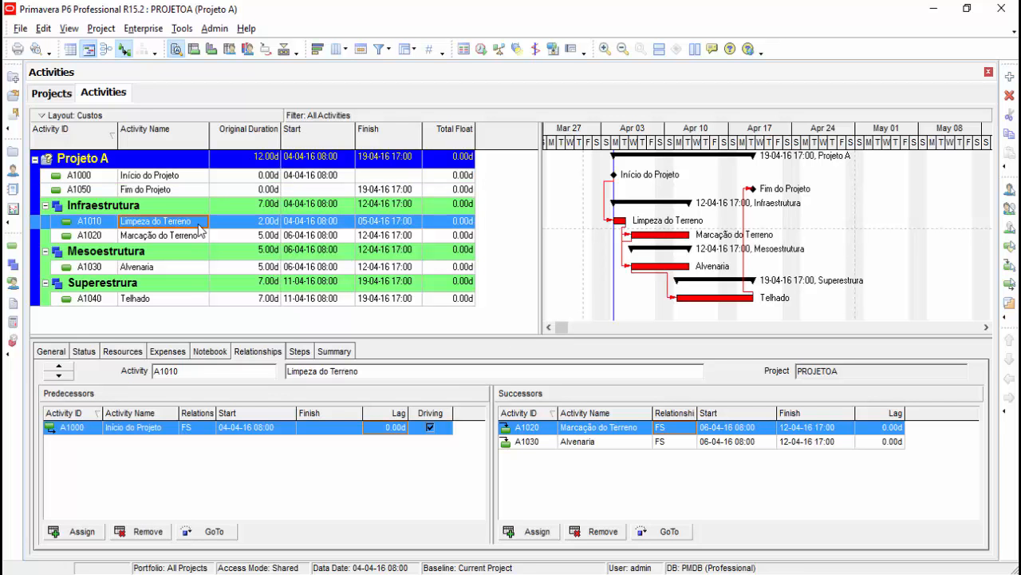
pyautogui.click(199, 237)
pyautogui.click(197, 270)
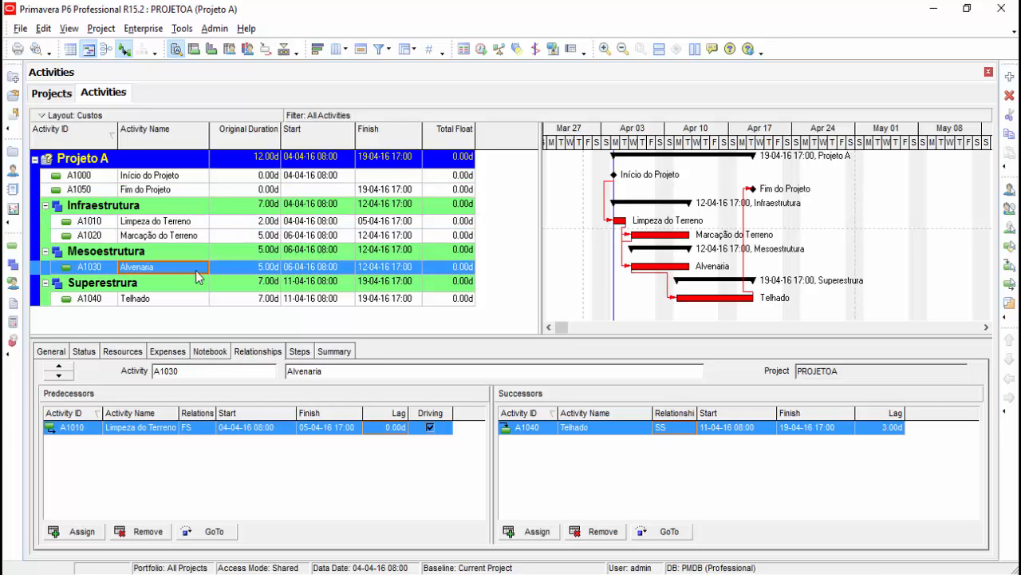
pyautogui.click(178, 302)
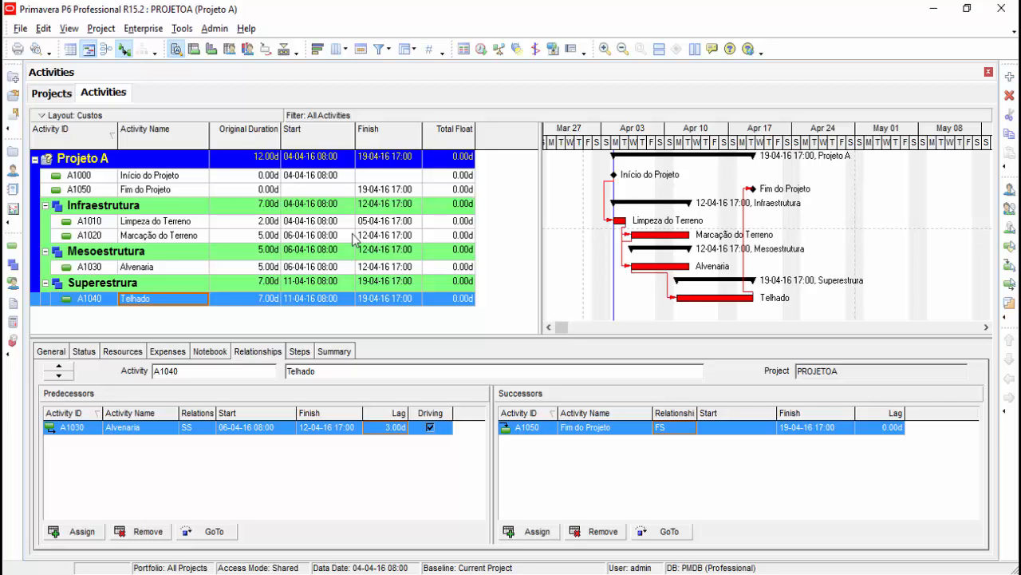
pyautogui.click(351, 235)
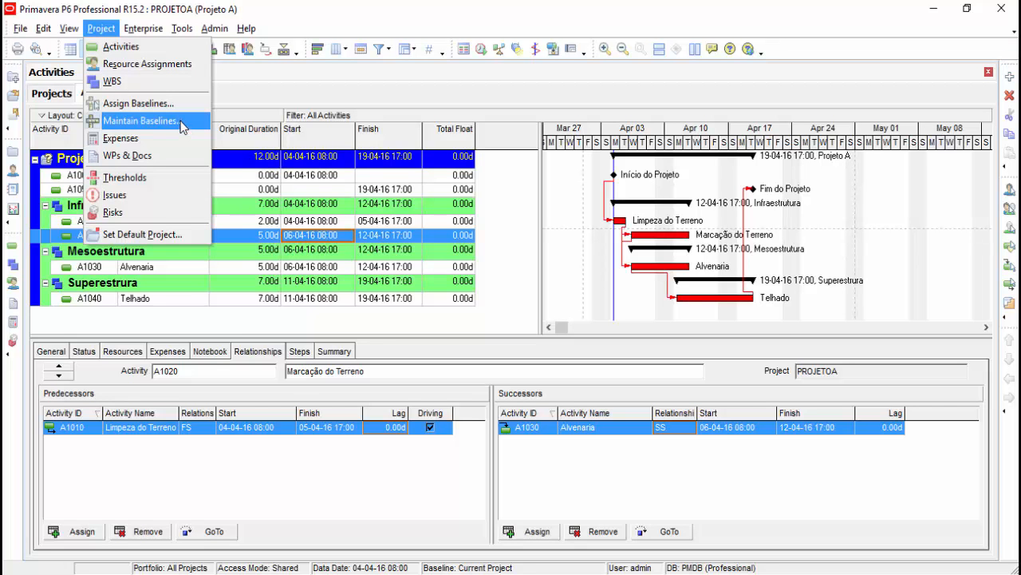
# Step: Save a copy of the current project as a new baseline and name it Projeto A - BL
pyautogui.click(183, 128)
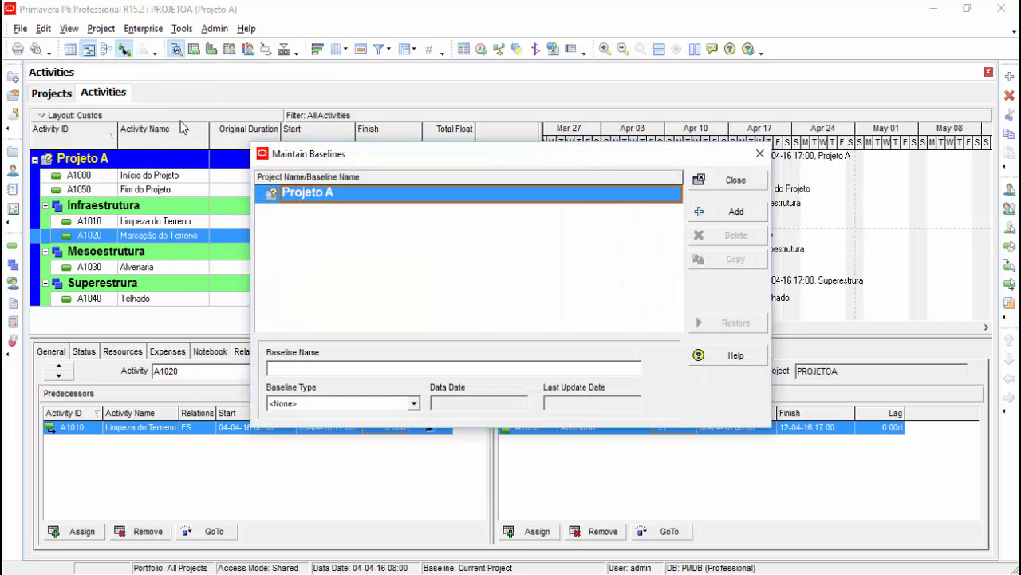
pyautogui.moveTo(502, 154); pyautogui.dragTo(503, 138)
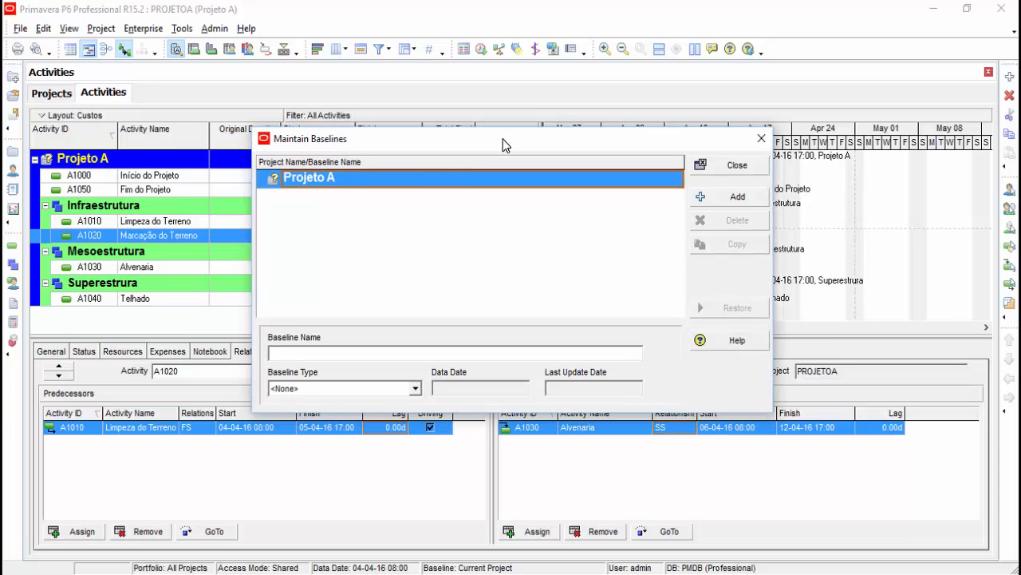
pyautogui.click(736, 199)
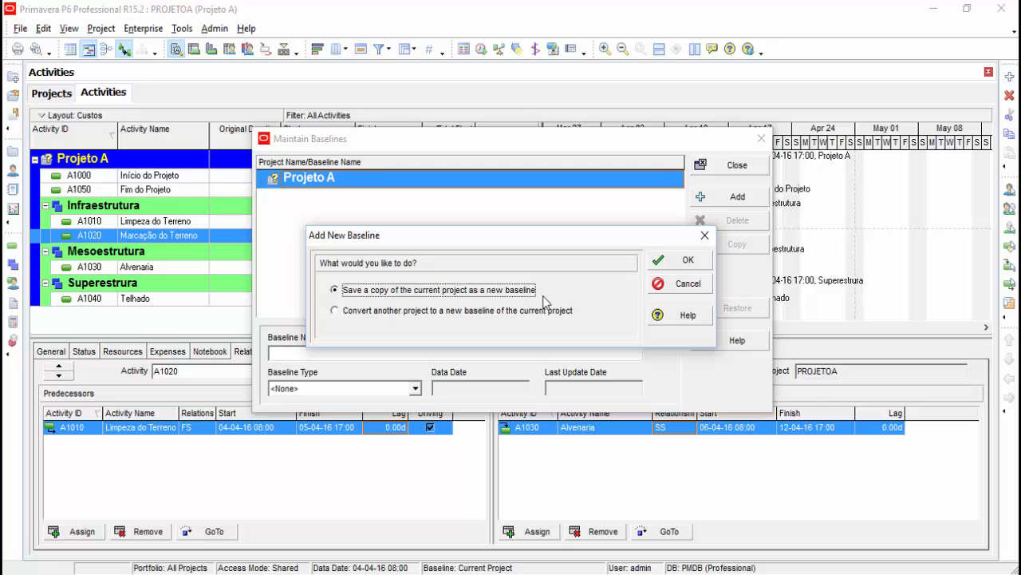
pyautogui.click(683, 267)
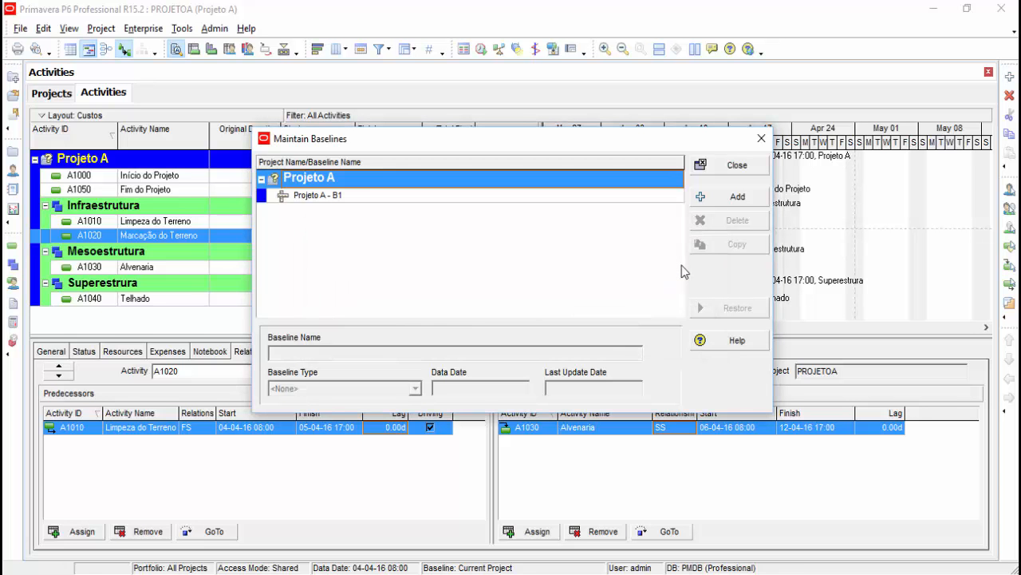
pyautogui.click(461, 195)
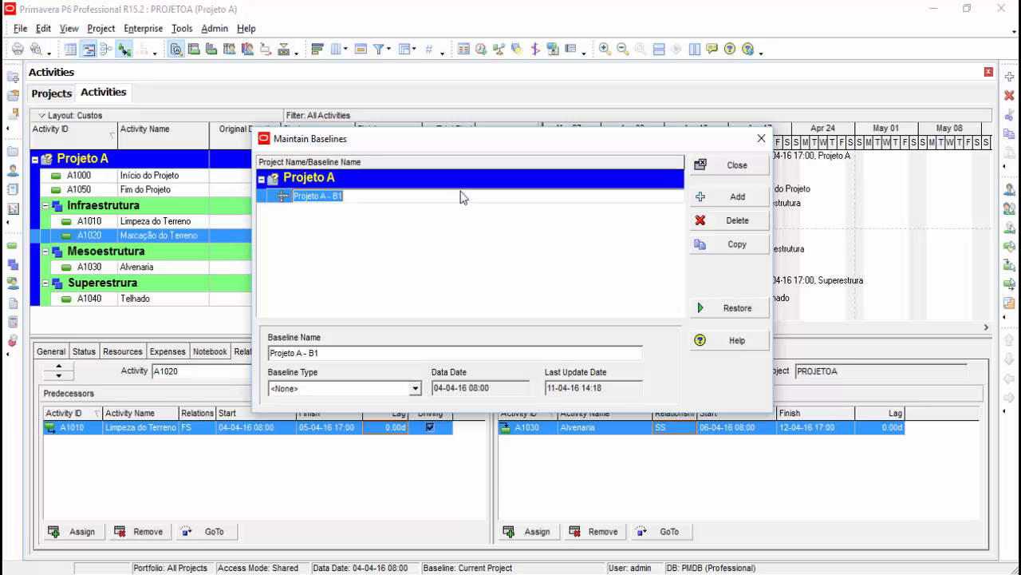
pyautogui.click(461, 194)
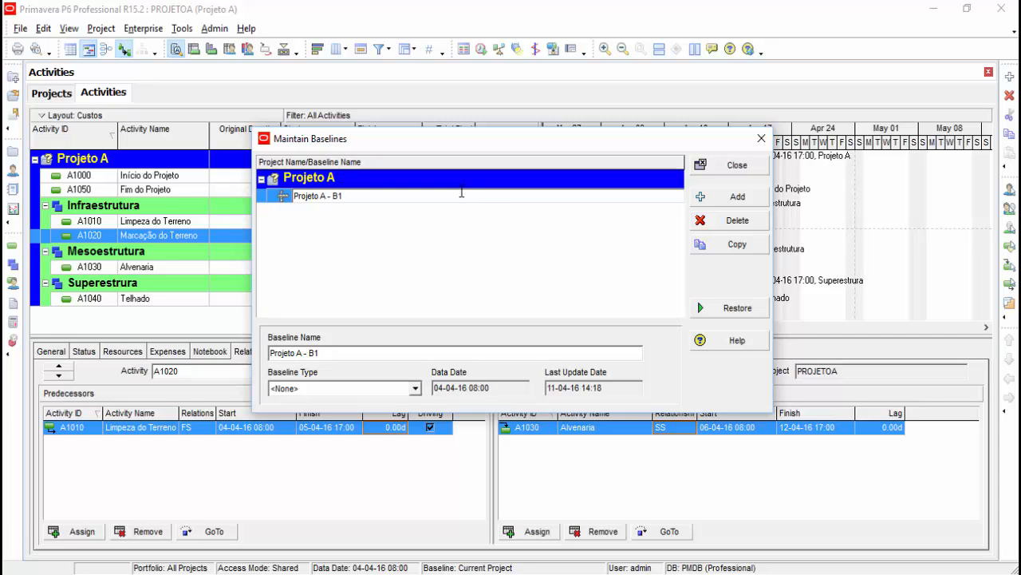
pyautogui.press('BackSpace')
pyautogui.write('L')
# Step: Look through the baseline types, keep <None> for Projeto A - BL, and close the baseline maintenance window
pyautogui.click(350, 389)
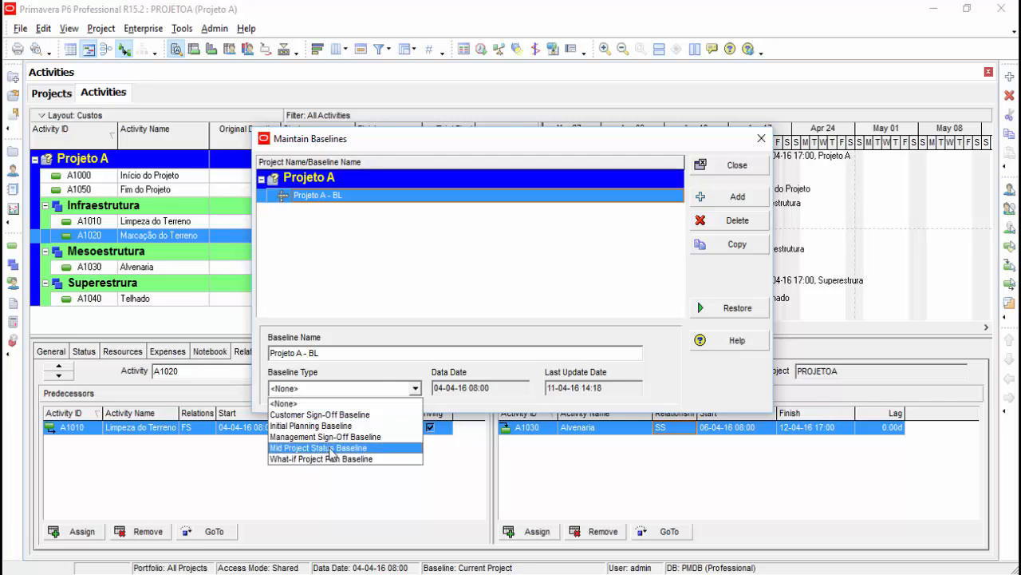
pyautogui.click(300, 404)
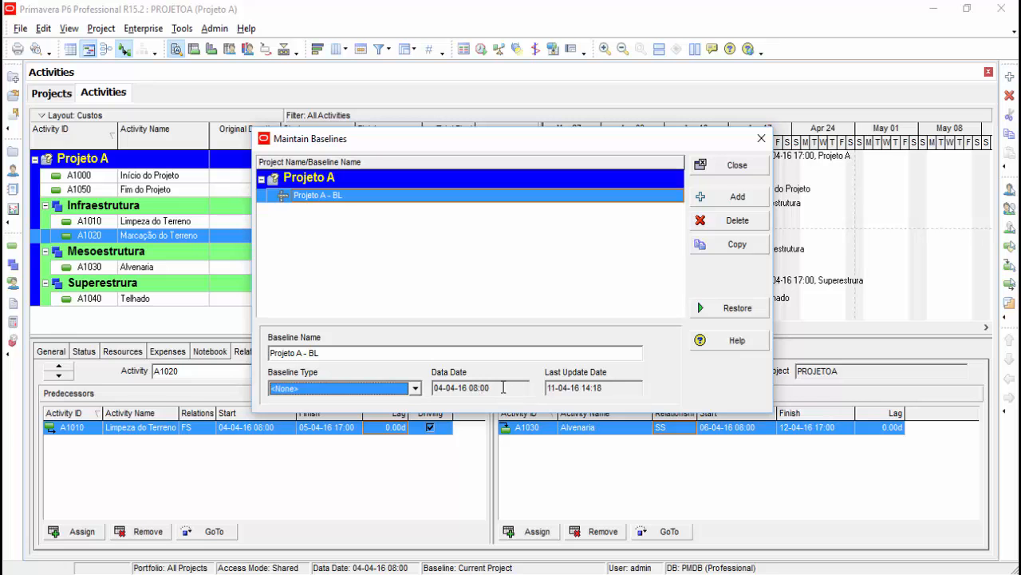
pyautogui.click(624, 385)
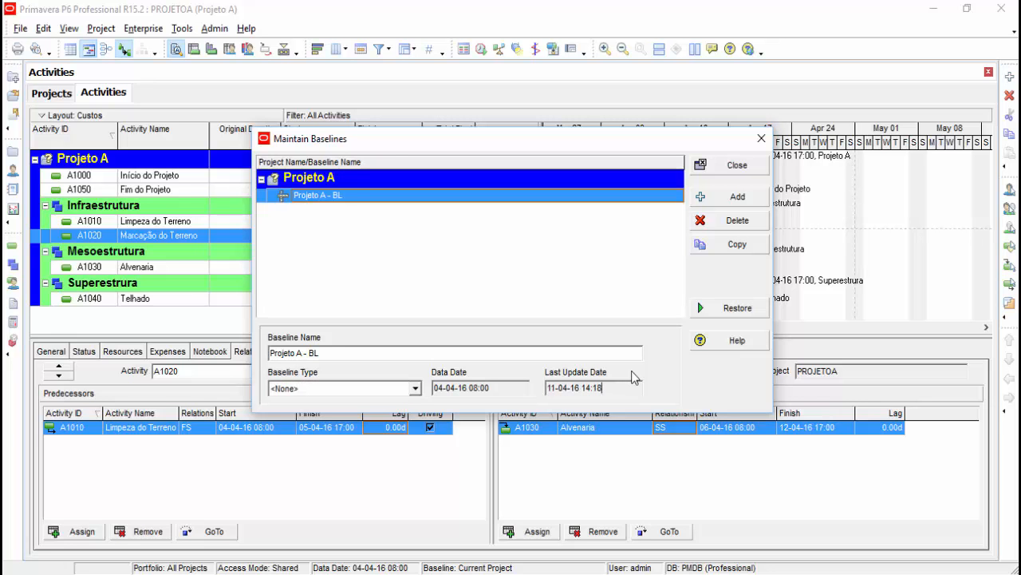
pyautogui.click(734, 166)
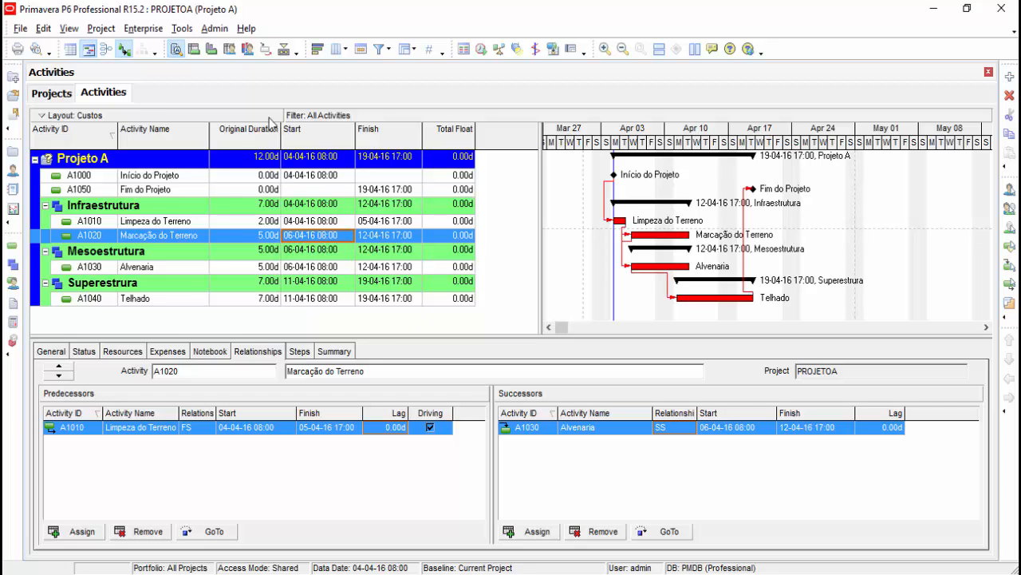
# Step: Open the baseline assignment for Projeto A and choose Projeto A - BL as the project baseline
pyautogui.click(143, 29)
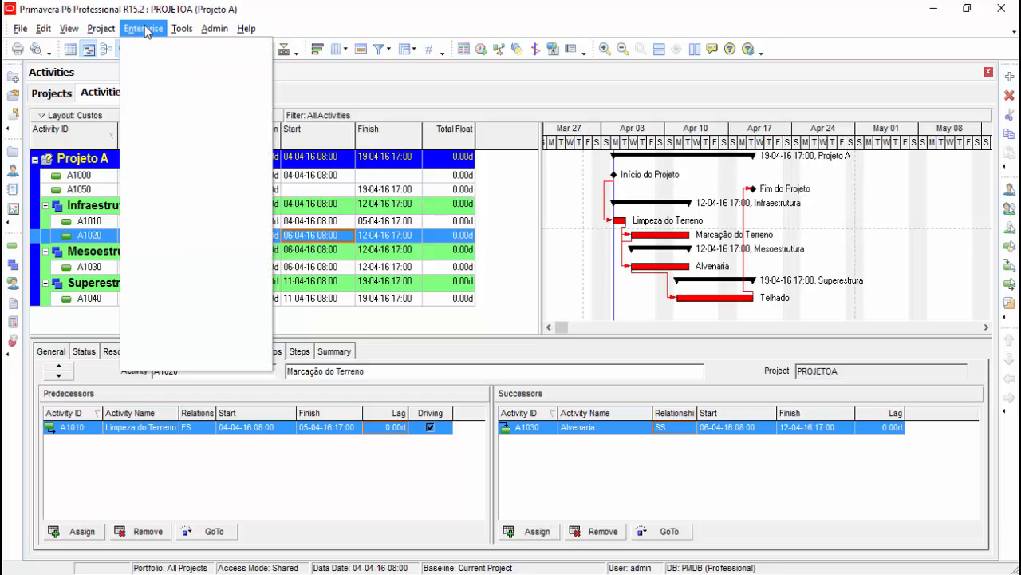
pyautogui.moveTo(101, 28)
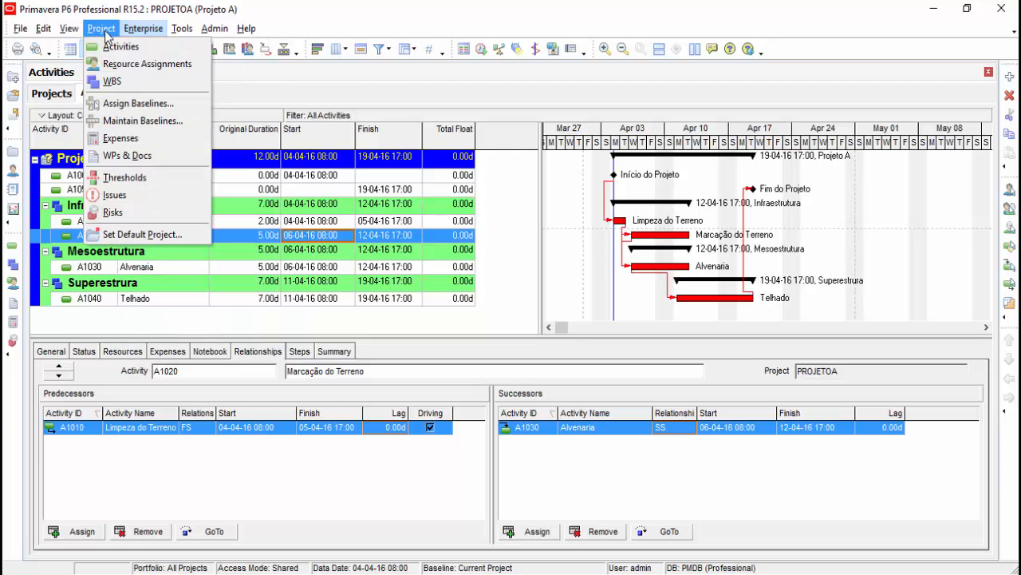
pyautogui.click(169, 110)
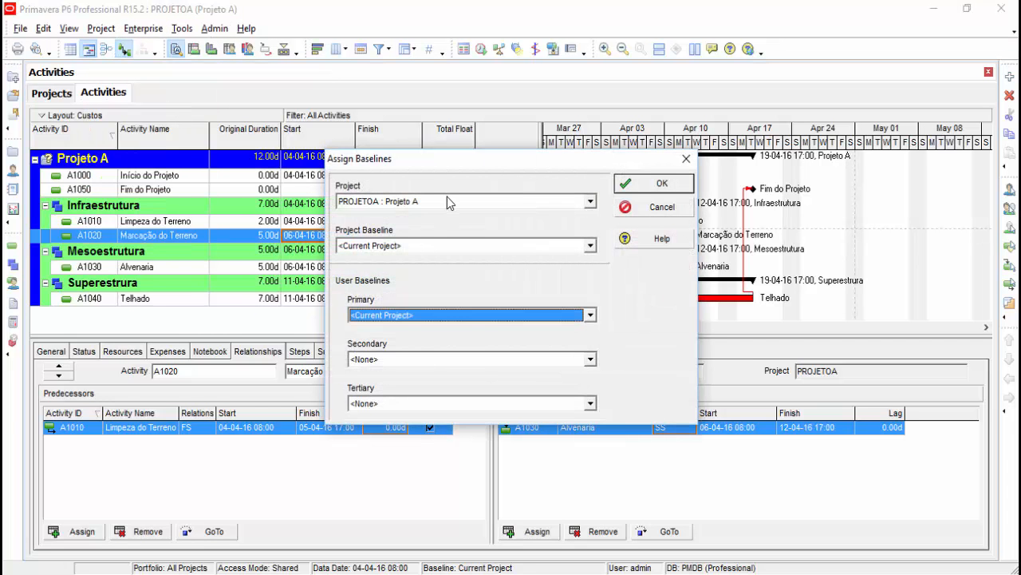
pyautogui.click(442, 246)
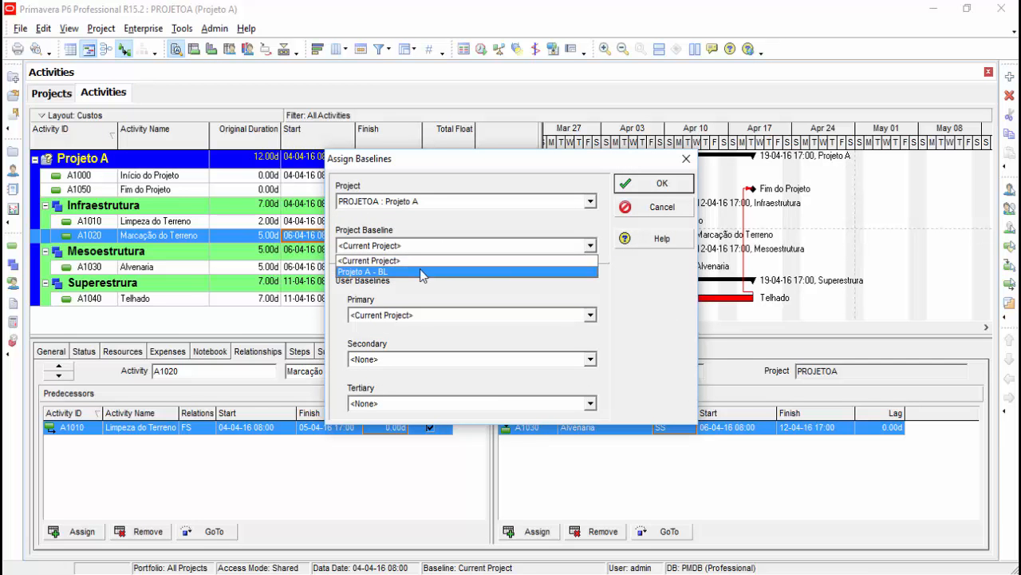
pyautogui.click(420, 272)
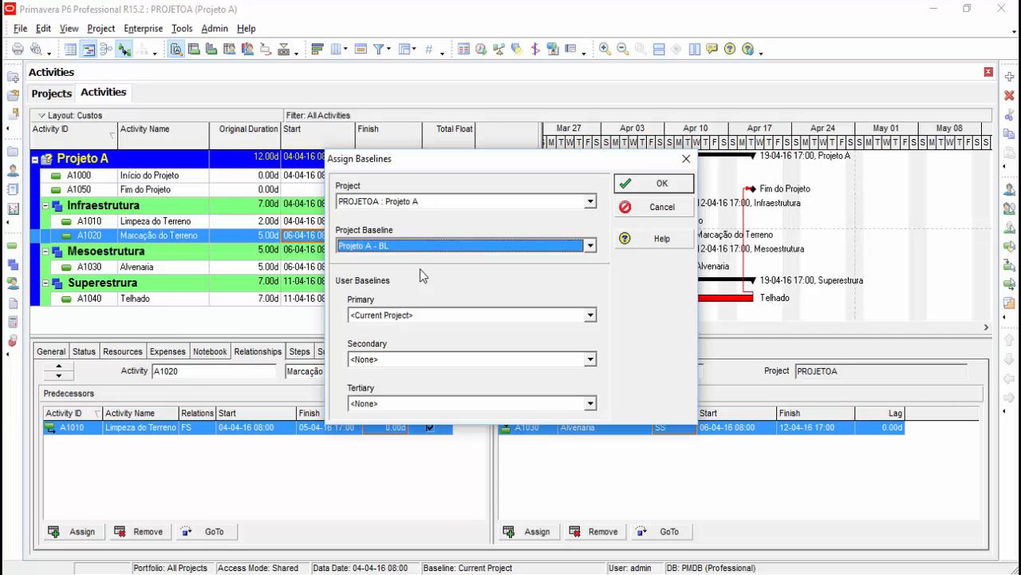
# Step: Check the baseline choices offered for the primary, secondary and tertiary user baselines
pyautogui.click(391, 316)
pyautogui.click(391, 322)
pyautogui.click(401, 360)
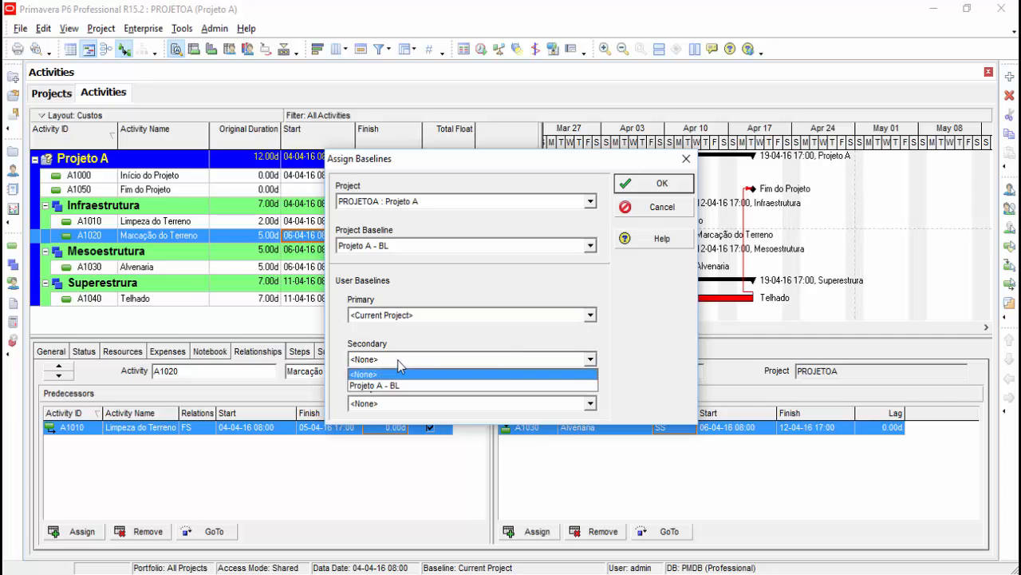
pyautogui.click(403, 364)
pyautogui.click(411, 403)
pyautogui.click(410, 403)
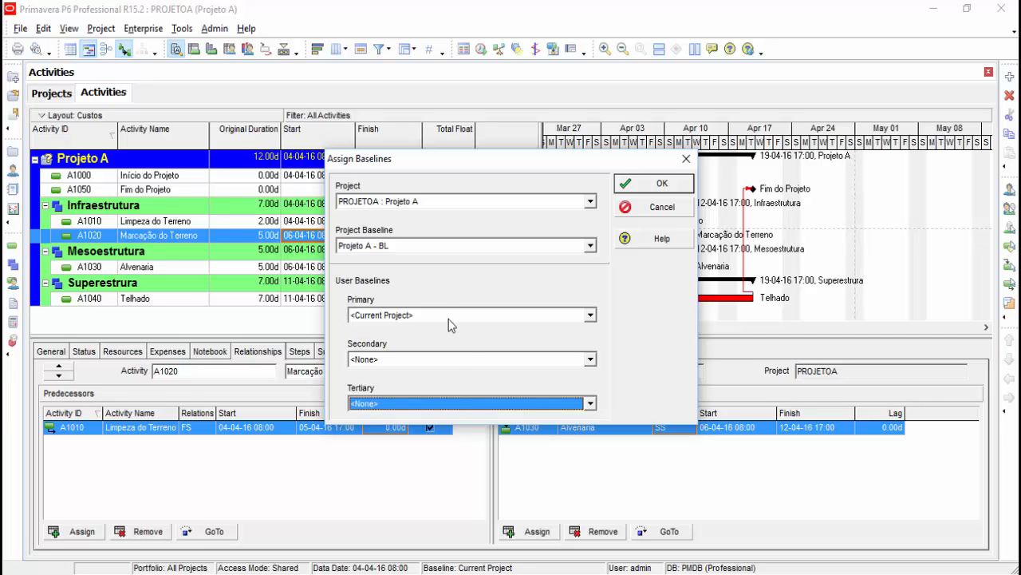
# Step: Try Projeto A - BL as the primary user baseline and return the selection to <Current Project>
pyautogui.click(390, 316)
pyautogui.click(391, 315)
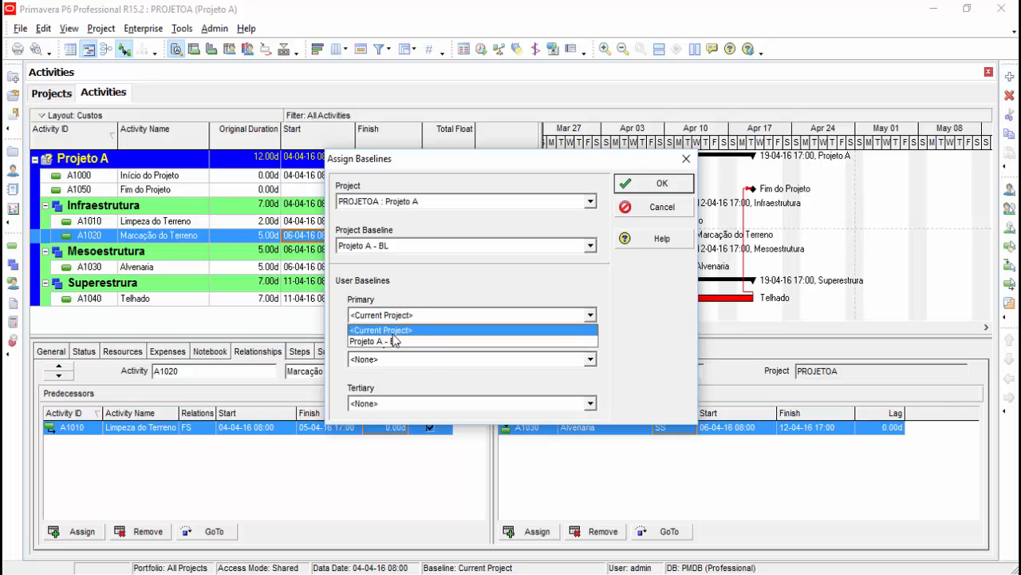
pyautogui.click(396, 338)
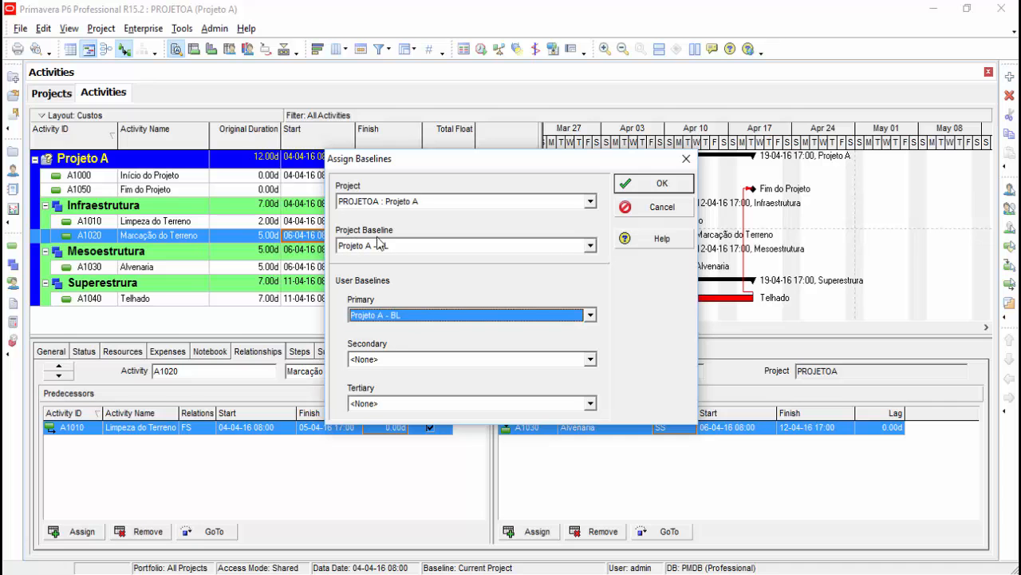
pyautogui.click(385, 317)
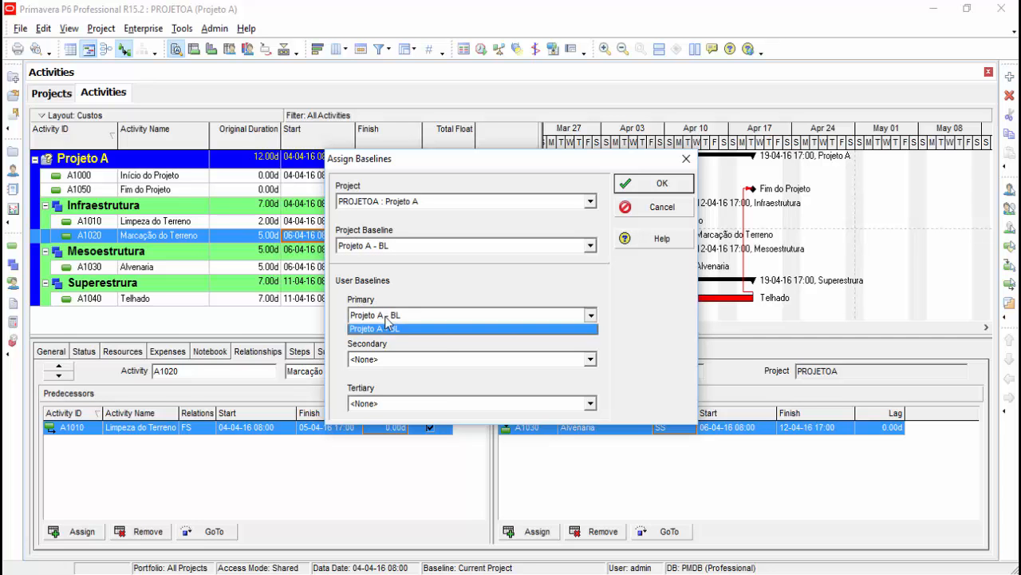
pyautogui.click(389, 331)
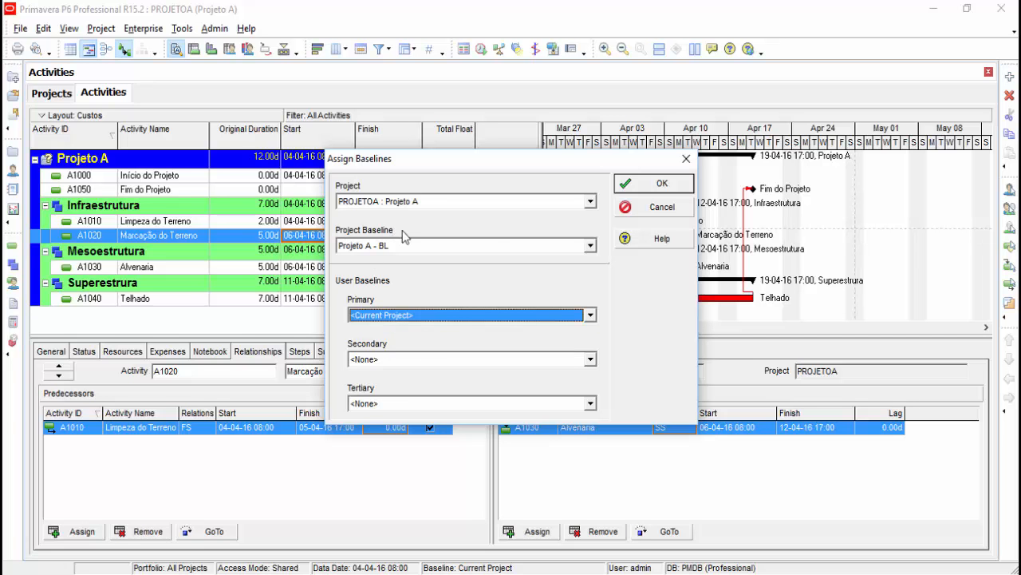
# Step: Confirm the baseline assignment and widen the Gantt chart area beside the activity table
pyautogui.click(650, 186)
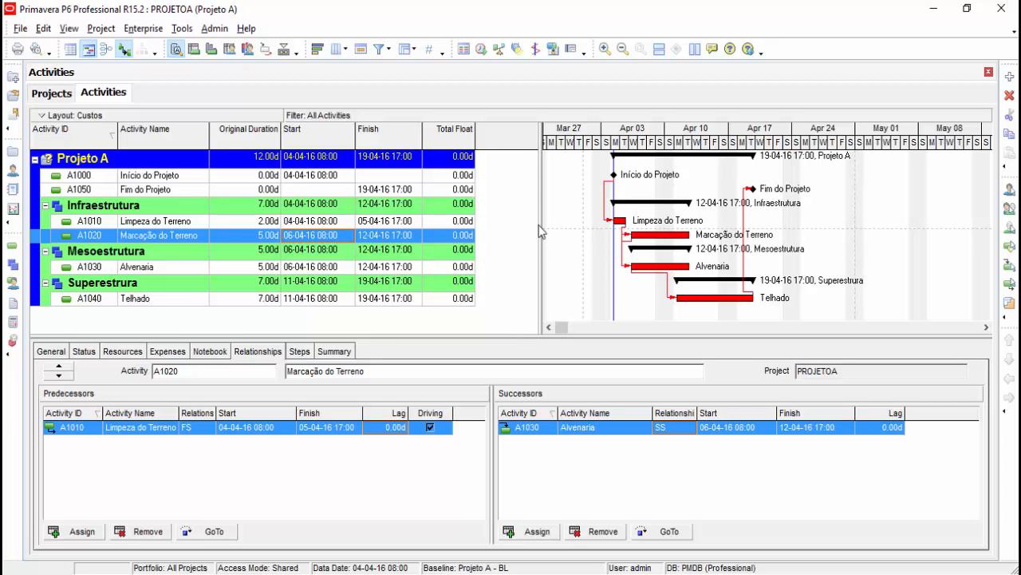
pyautogui.moveTo(540, 226); pyautogui.dragTo(526, 221)
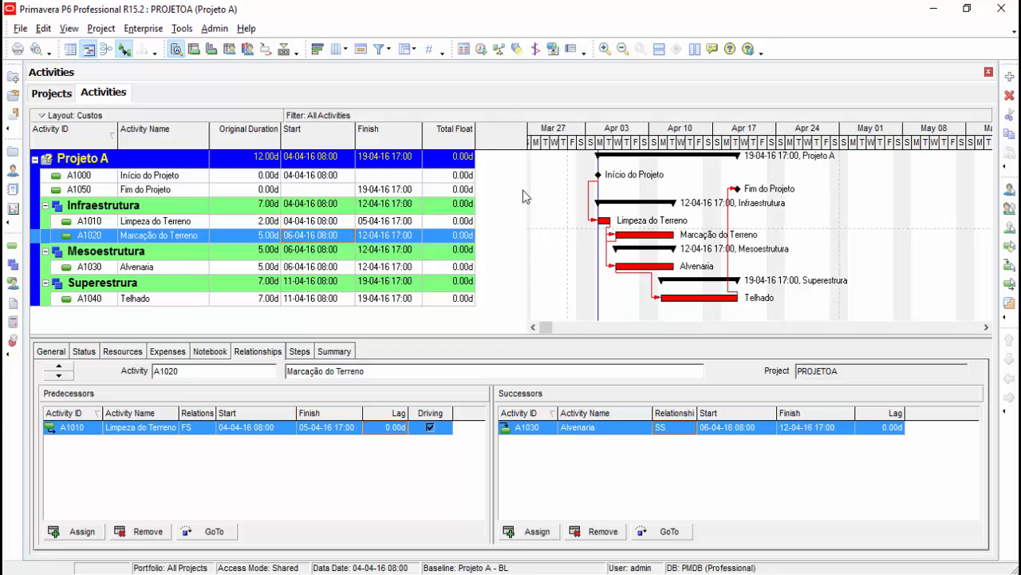
pyautogui.moveTo(523, 190); pyautogui.dragTo(513, 191)
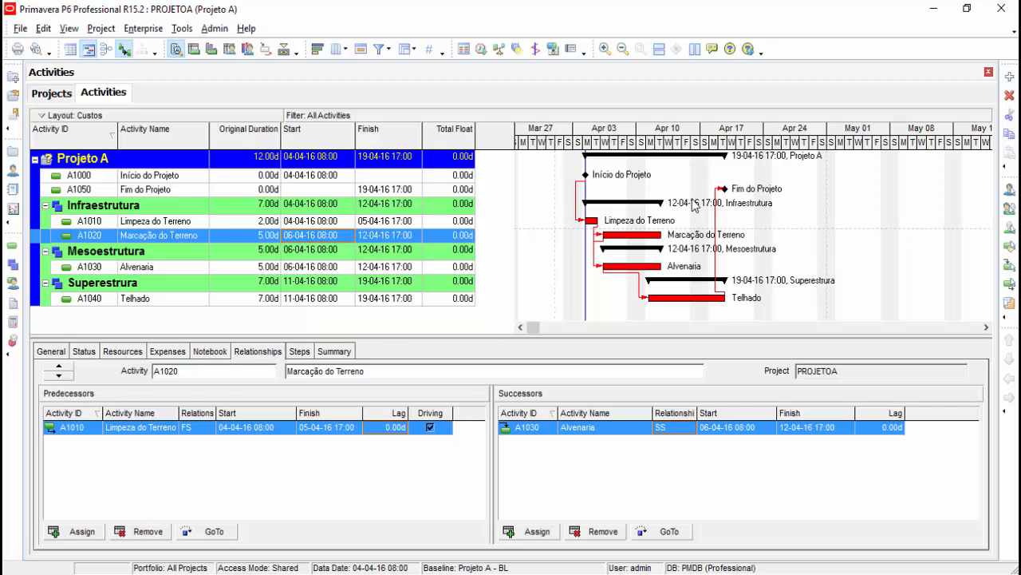
# Step: Turn on the display of the Project Baseline Bar in the Gantt chart's bar settings and select the Projeto A row
pyautogui.rightClick(751, 224)
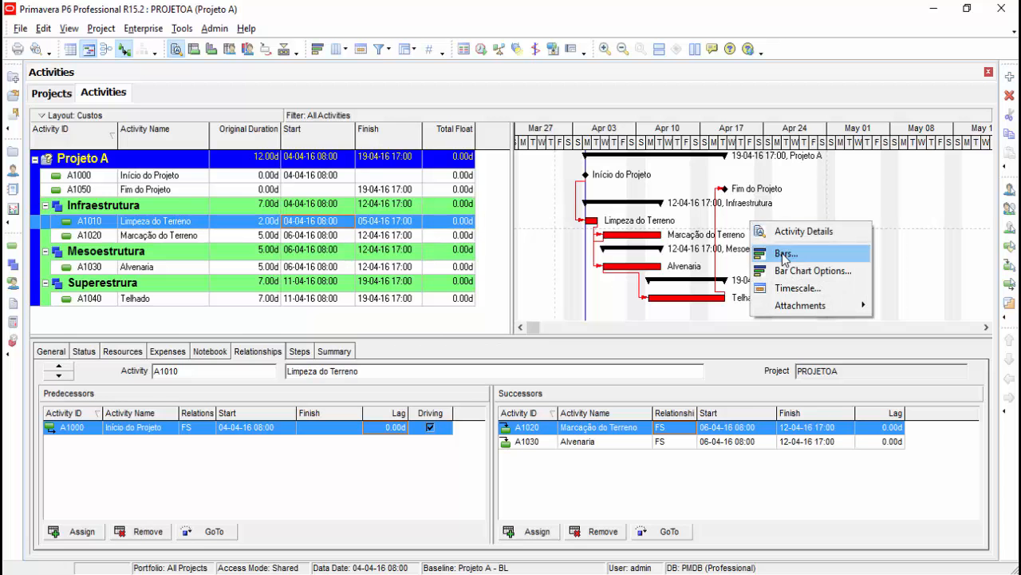
pyautogui.click(786, 254)
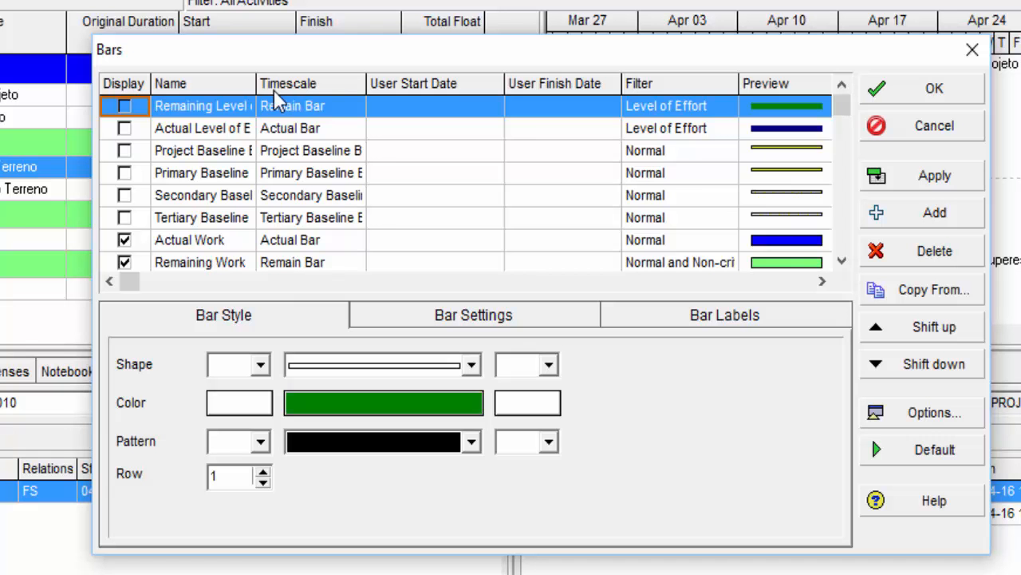
pyautogui.moveTo(260, 85); pyautogui.dragTo(291, 83)
pyautogui.click(233, 159)
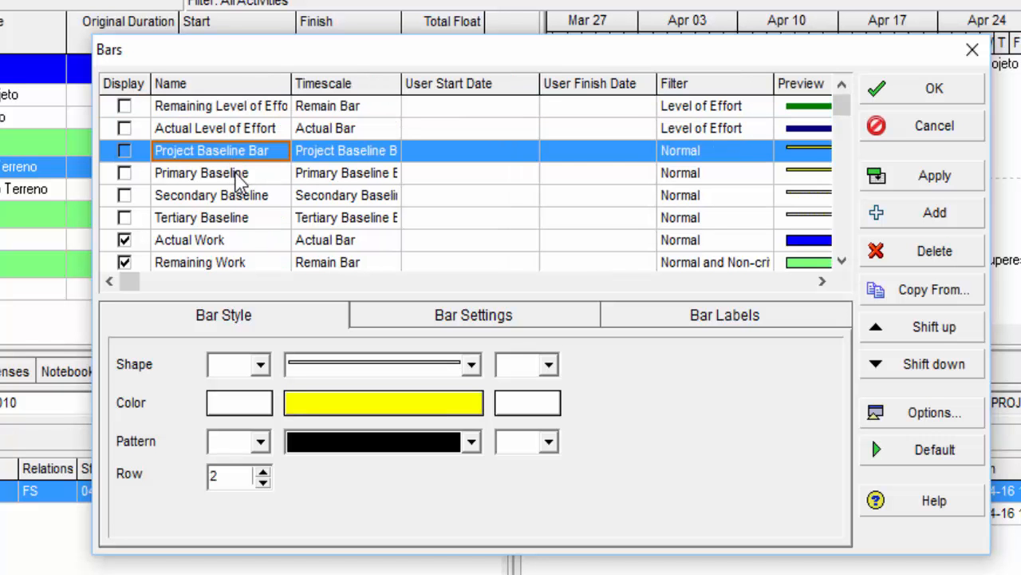
pyautogui.click(236, 175)
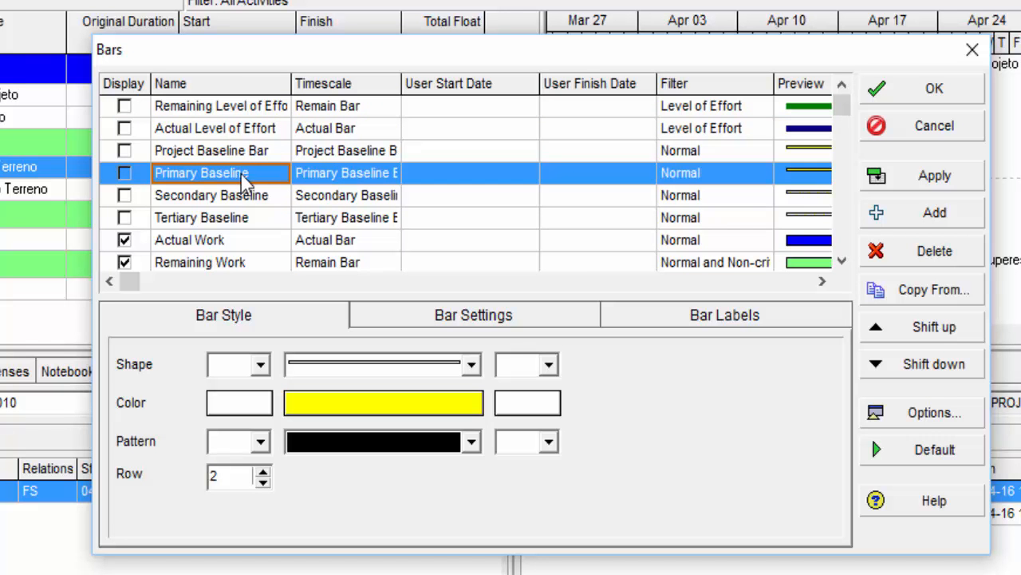
pyautogui.click(205, 151)
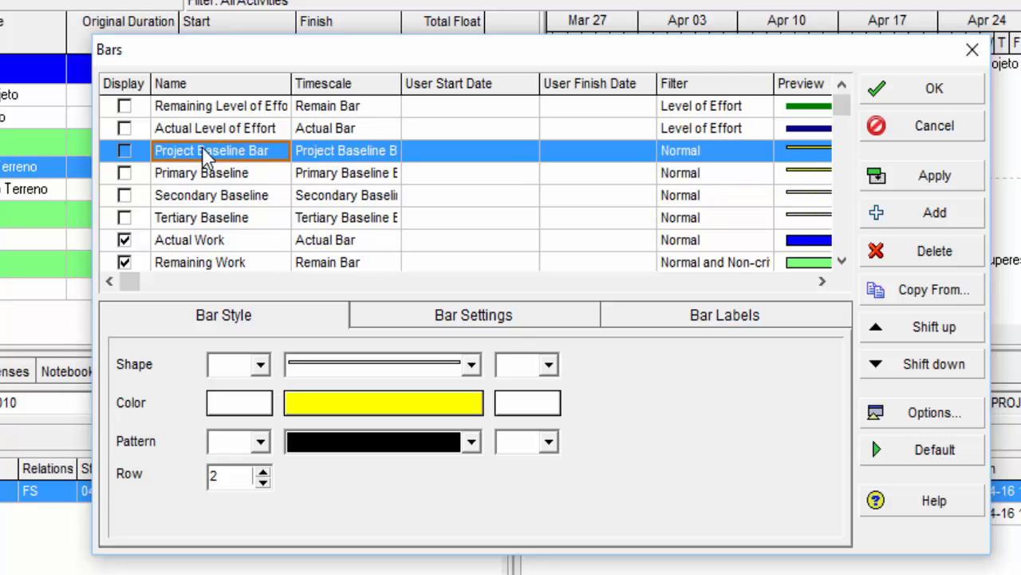
pyautogui.click(124, 153)
pyautogui.click(125, 152)
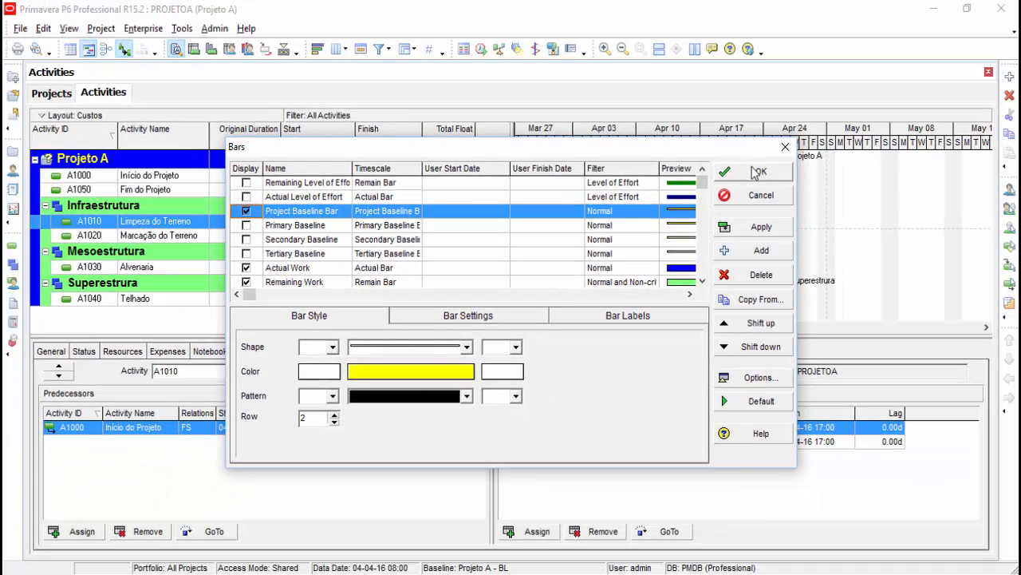
pyautogui.click(926, 90)
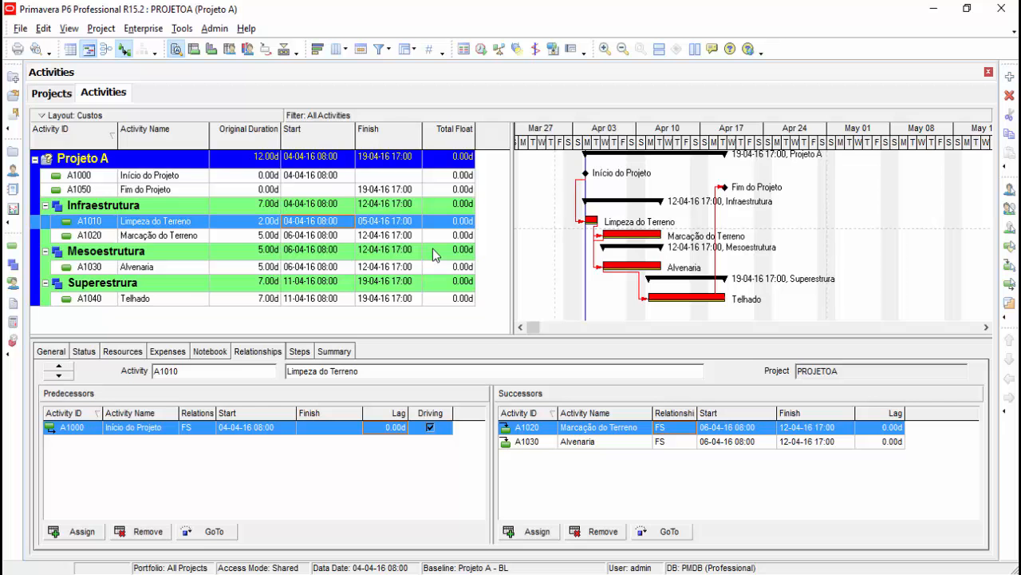
pyautogui.click(335, 159)
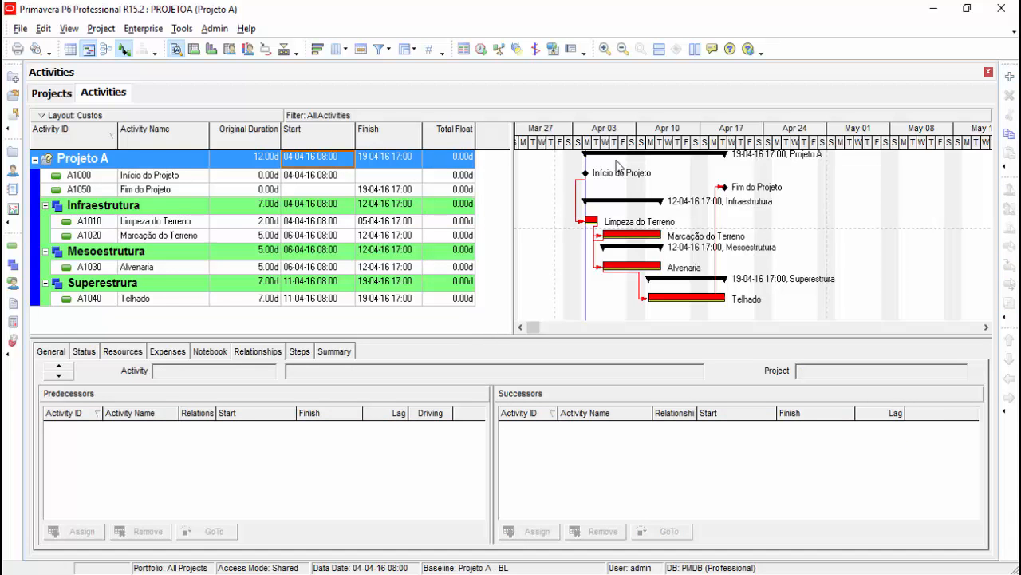